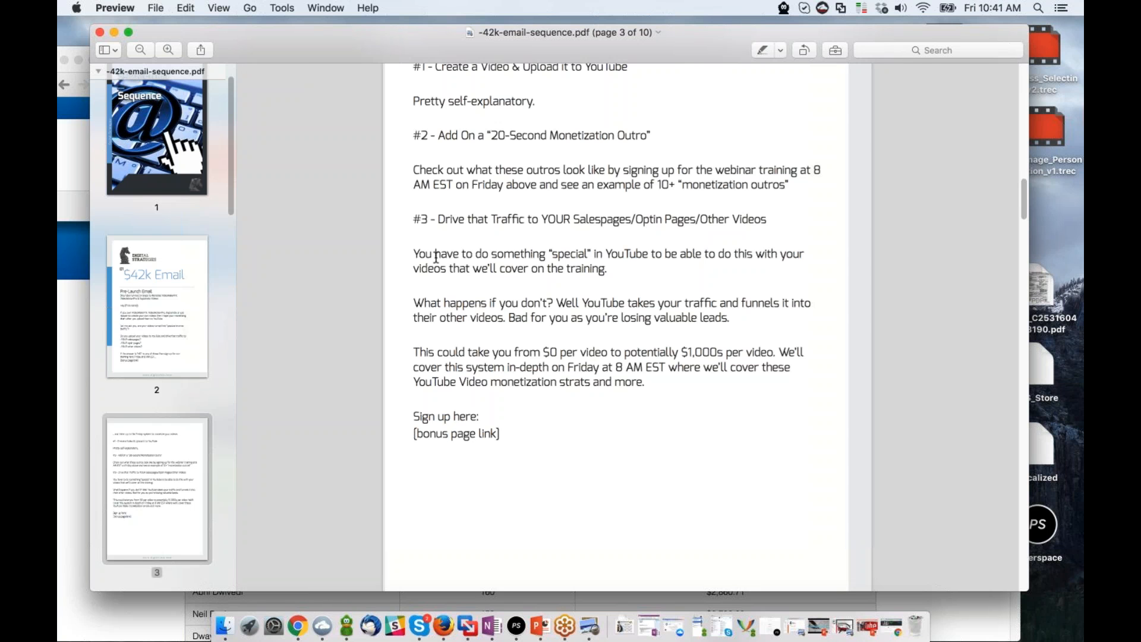
# Read through the Day #1 Early Bird Email, including its three steps to redeem the early bird discount.
pyautogui.scroll(-1, 612, 403)
pyautogui.scroll(-10, 609, 403)
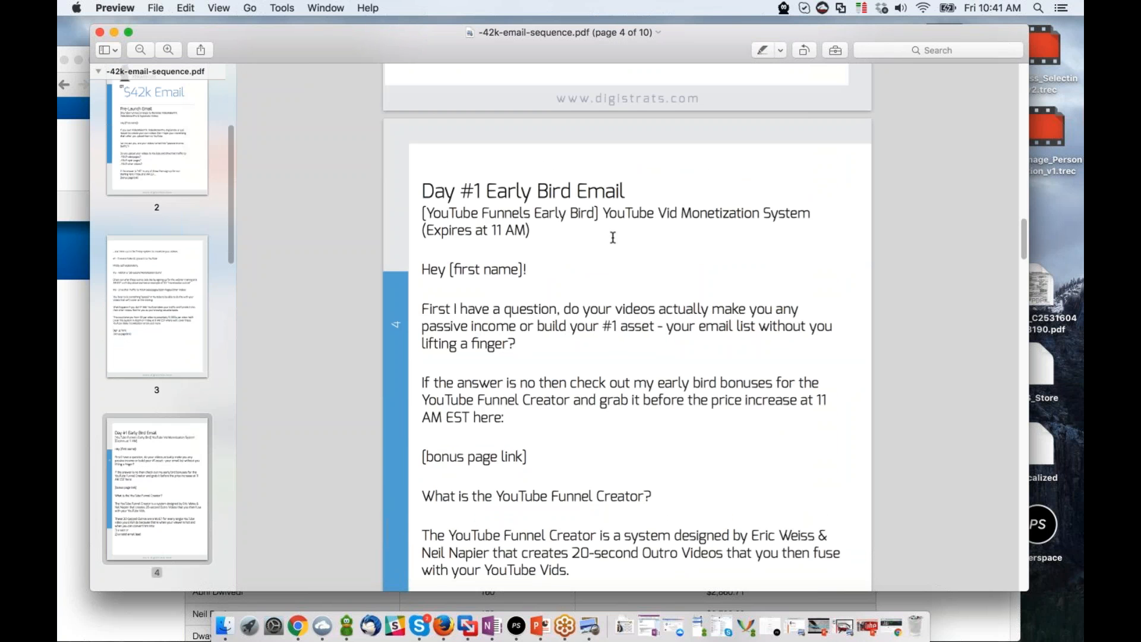
pyautogui.scroll(-3, 613, 237)
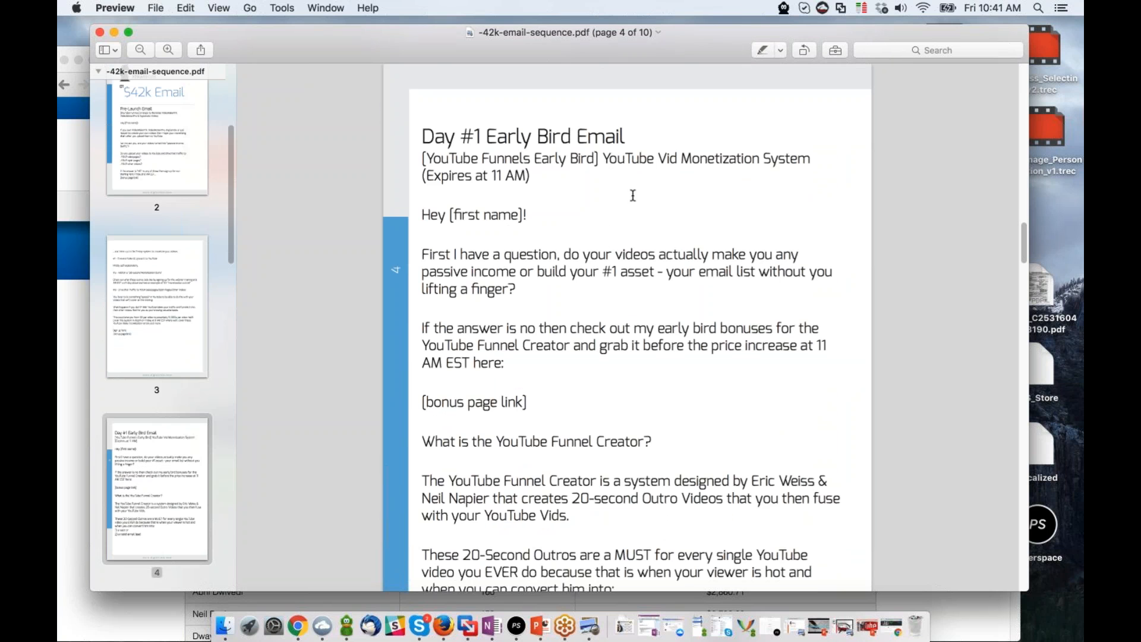
pyautogui.scroll(-3, 635, 207)
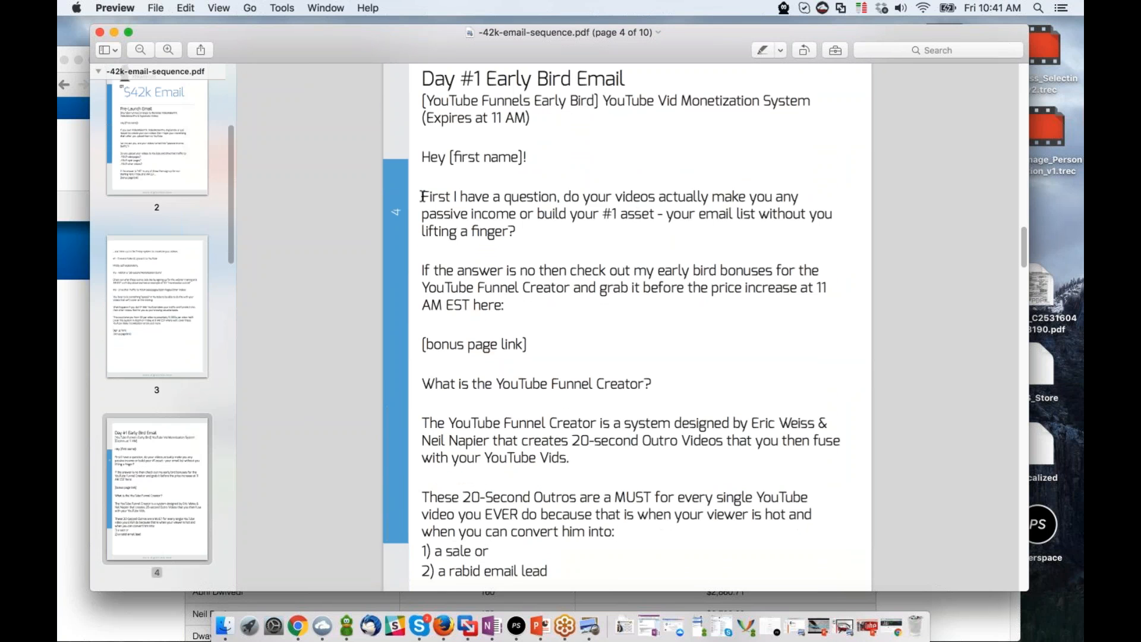
pyautogui.scroll(-1, 561, 195)
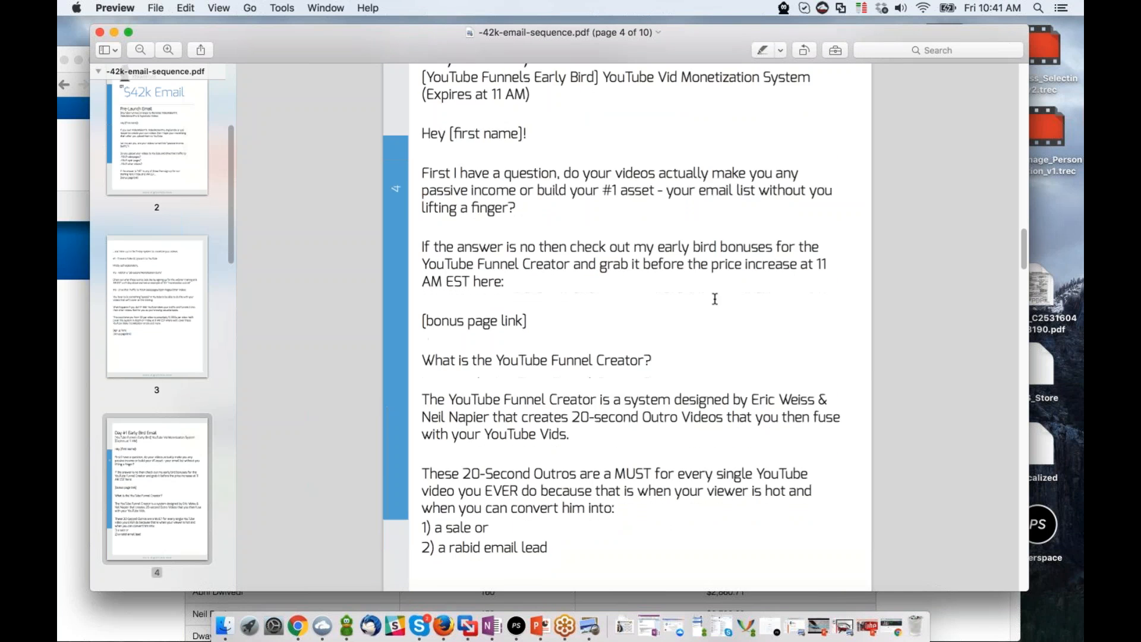
pyautogui.scroll(-1, 533, 289)
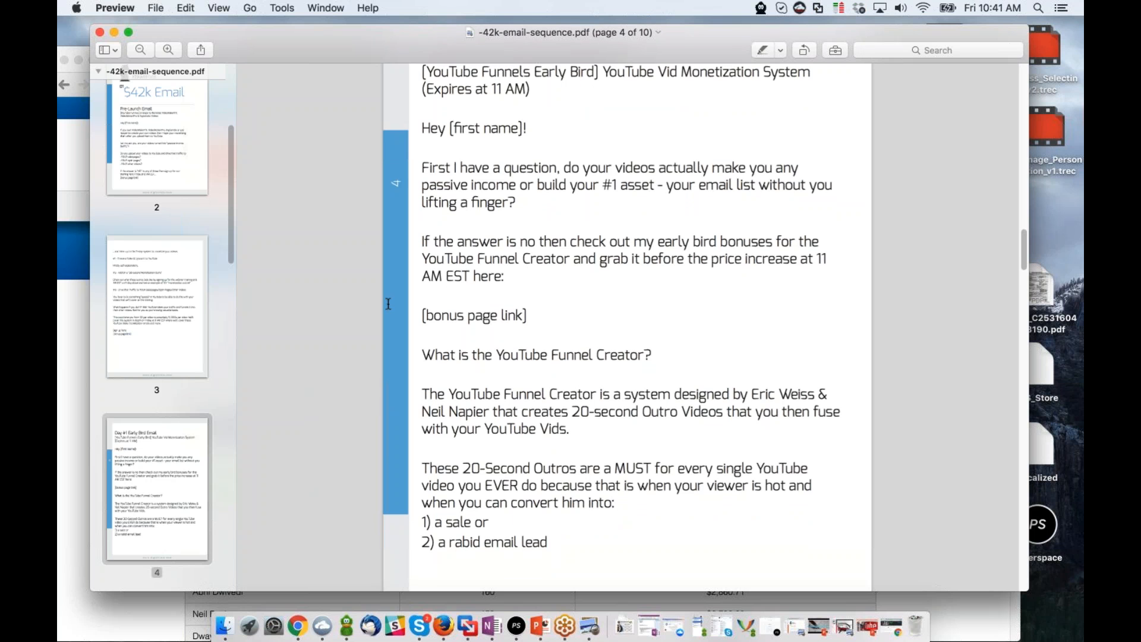
pyautogui.scroll(-3, 563, 309)
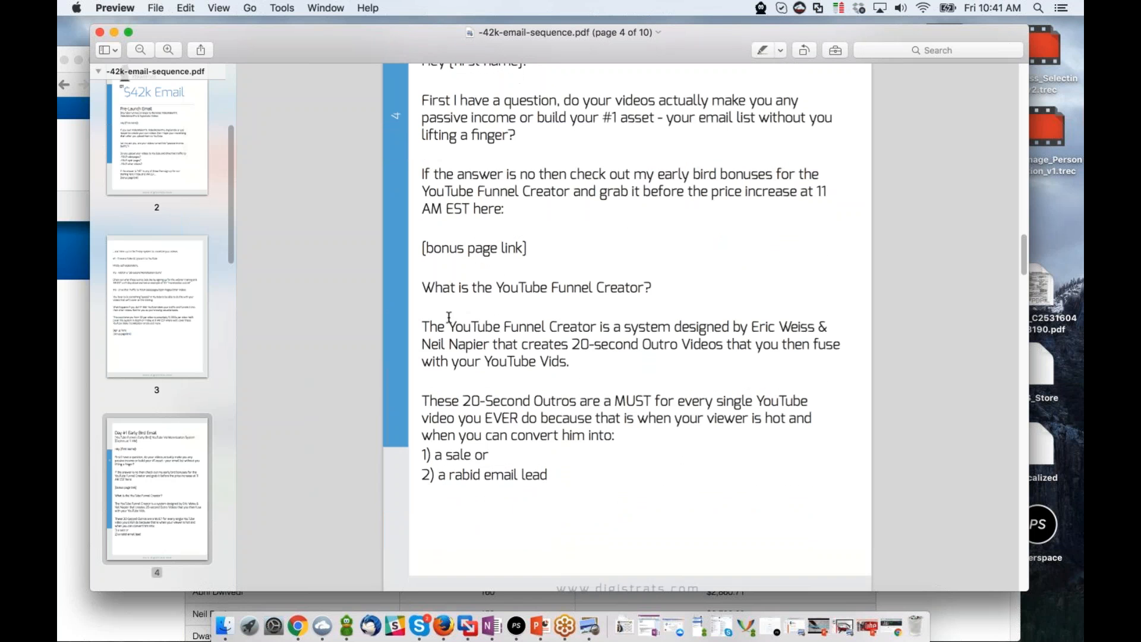
pyautogui.scroll(-3, 527, 291)
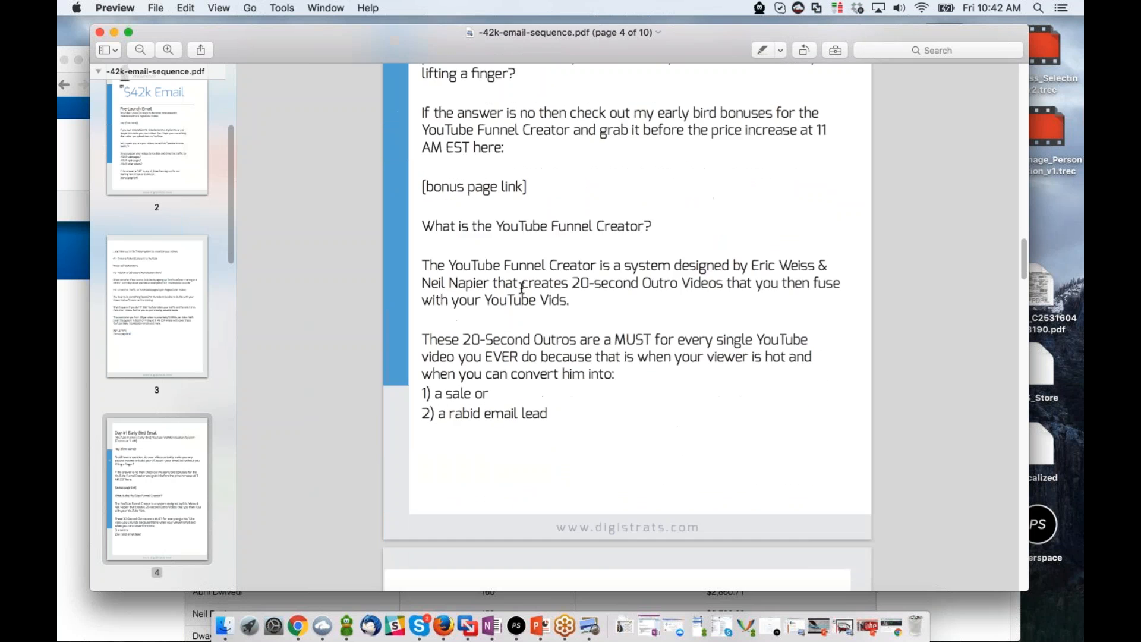
pyautogui.scroll(-15, 495, 356)
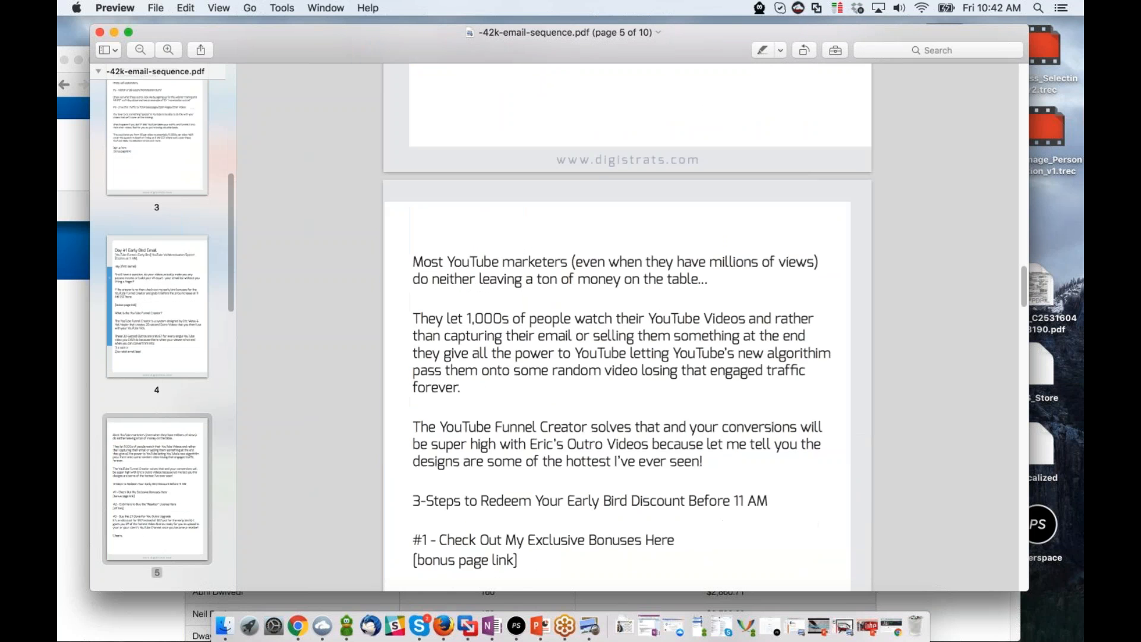
pyautogui.scroll(-2, 495, 356)
pyautogui.moveTo(422, 433); pyautogui.dragTo(713, 594)
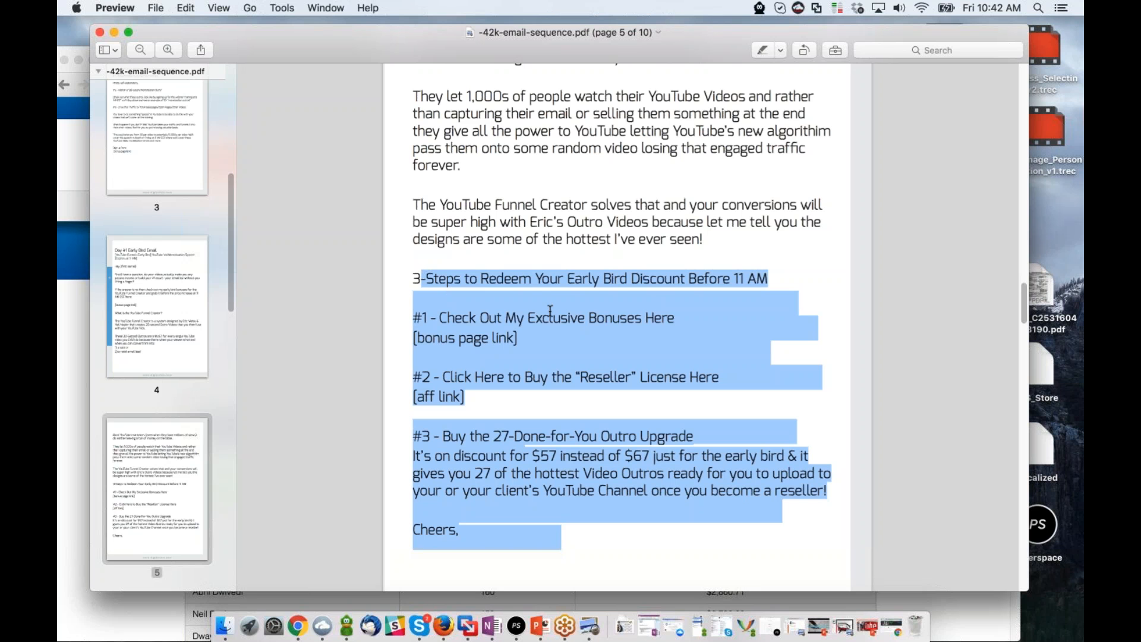
pyautogui.moveTo(550, 312); pyautogui.dragTo(549, 318)
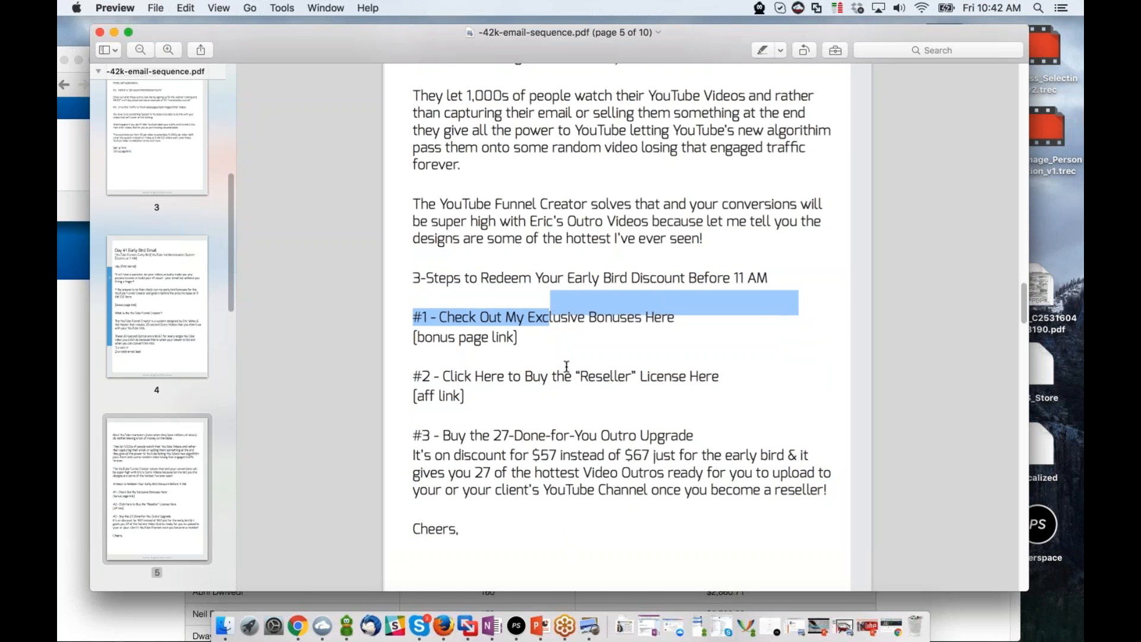
# Review the Day #2/Day #3 Email, from its coupon subject line to the kinds of offers leads can be sold.
pyautogui.scroll(-6, 566, 356)
pyautogui.scroll(-3, 566, 380)
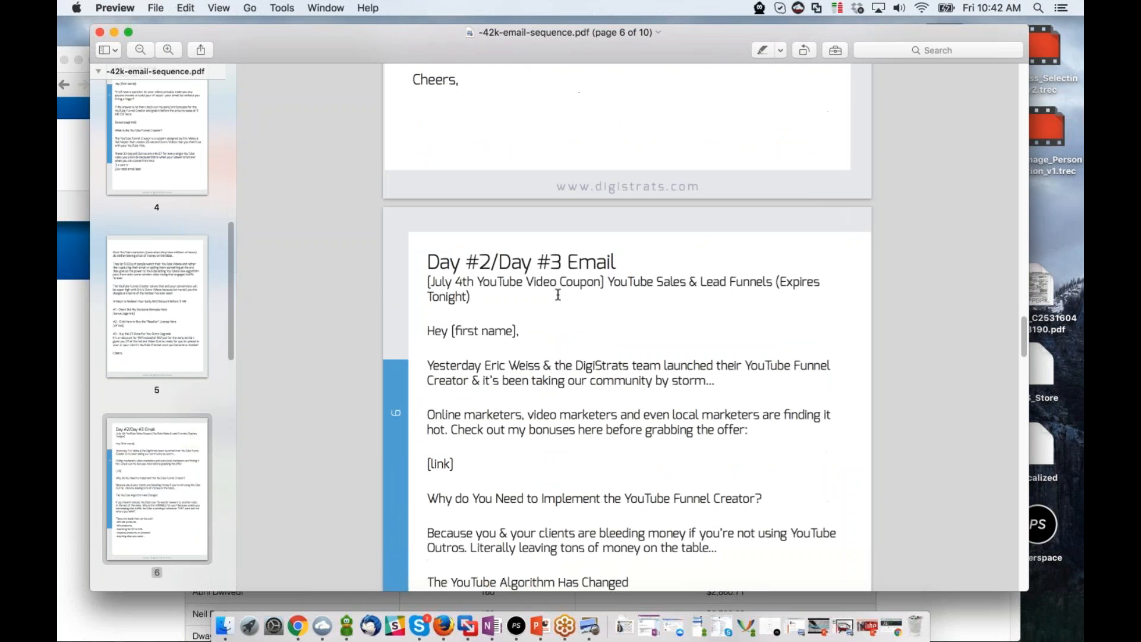
pyautogui.scroll(-3, 448, 376)
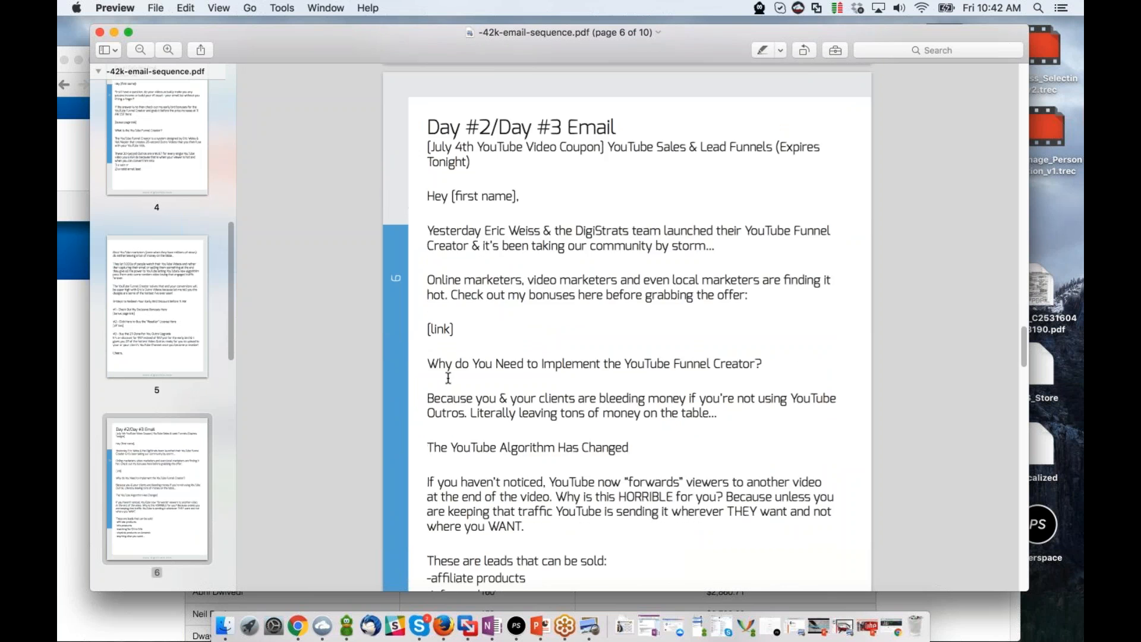
pyautogui.scroll(-6, 449, 378)
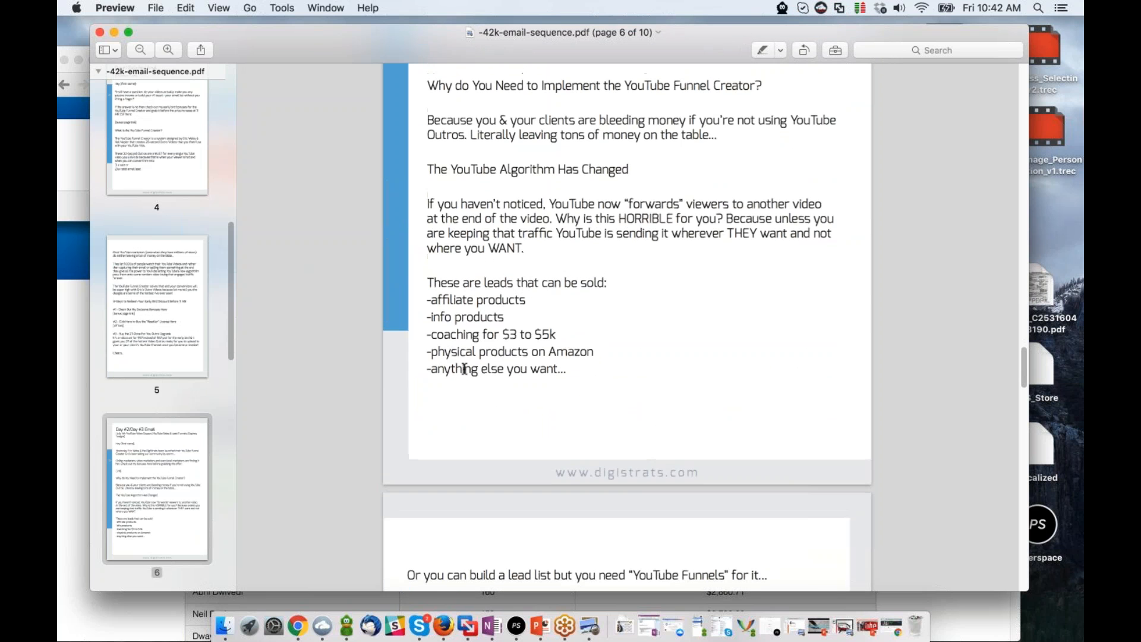
pyautogui.scroll(3, 466, 367)
pyautogui.scroll(-15, 465, 361)
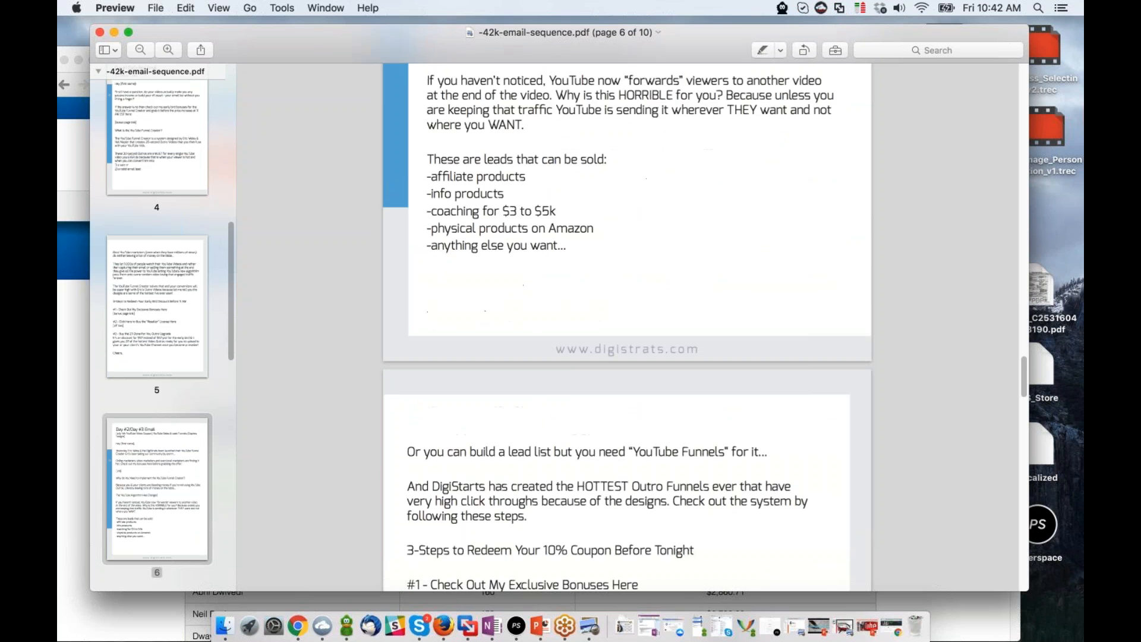
pyautogui.moveTo(404, 275); pyautogui.dragTo(588, 525)
pyautogui.scroll(-10, 569, 487)
# Read the Closing Email and highlight its 3-Steps to Redeem section through the sign-off.
pyautogui.scroll(-7, 569, 486)
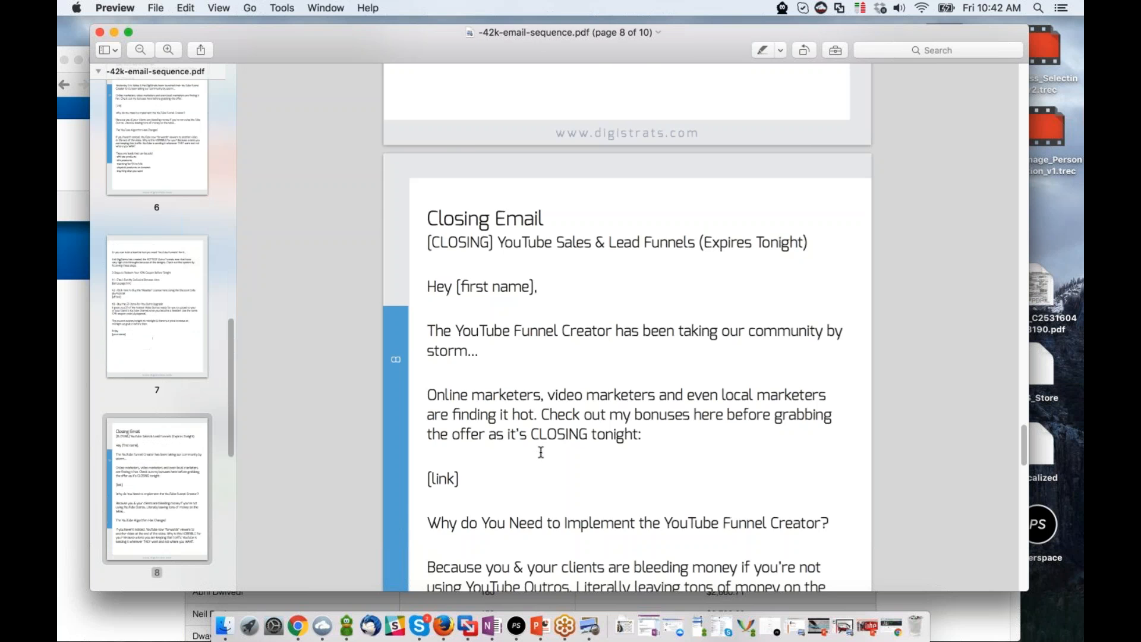
pyautogui.scroll(-5, 535, 321)
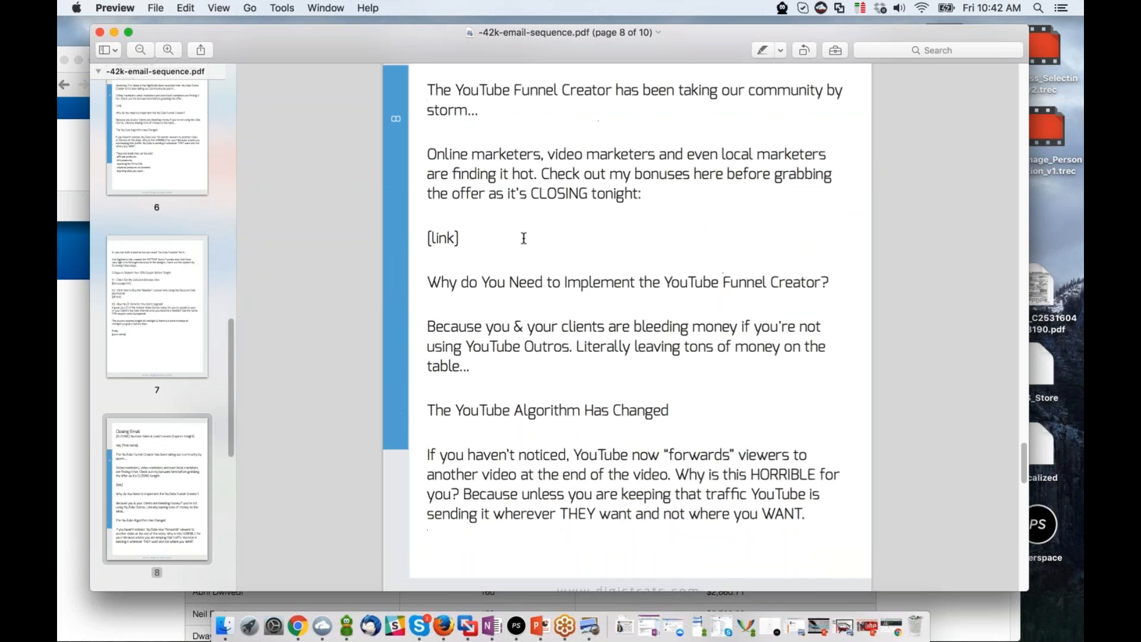
pyautogui.scroll(-15, 524, 238)
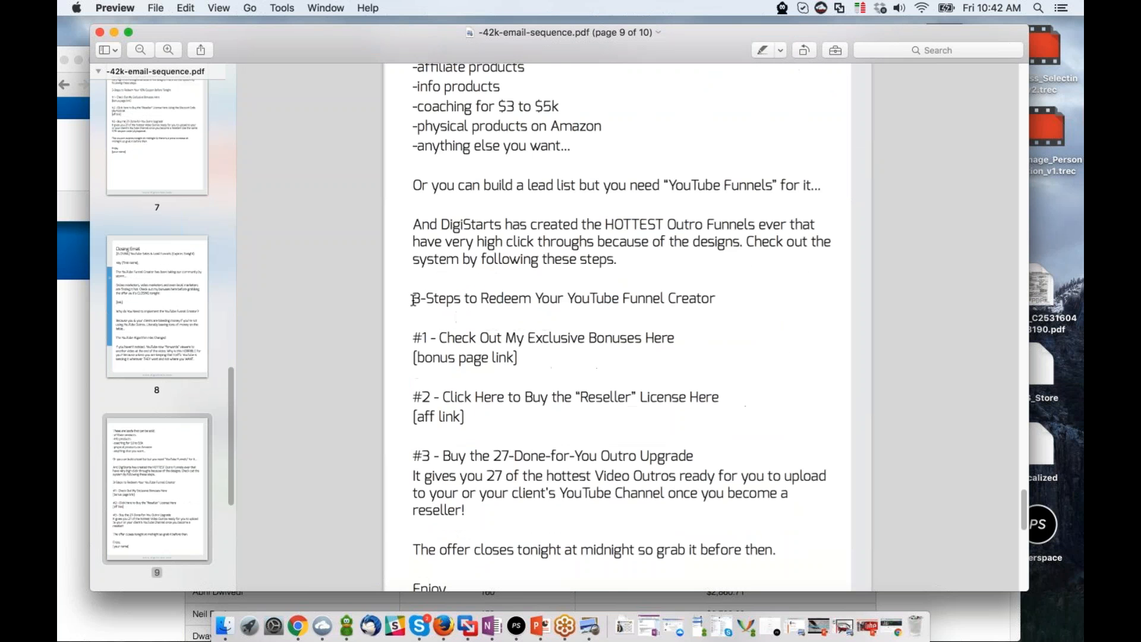
pyautogui.moveTo(413, 300); pyautogui.dragTo(515, 598)
pyautogui.click(466, 407)
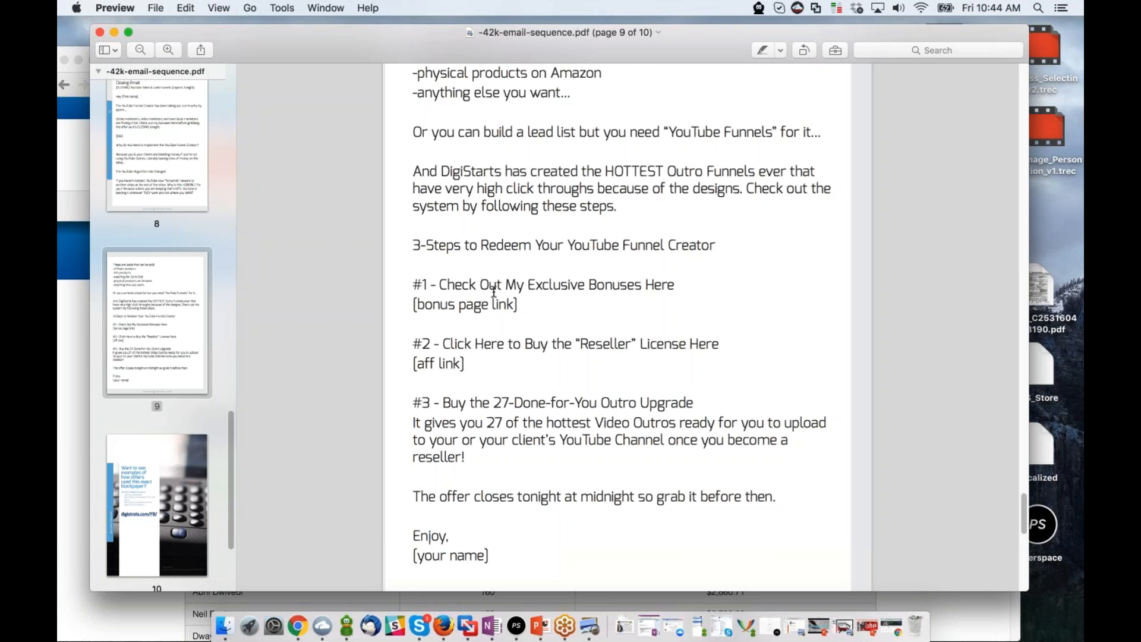
# Look back through the email sequence from the Closing Email to the Day #1 Early Bird Email.
pyautogui.scroll(4, 585, 295)
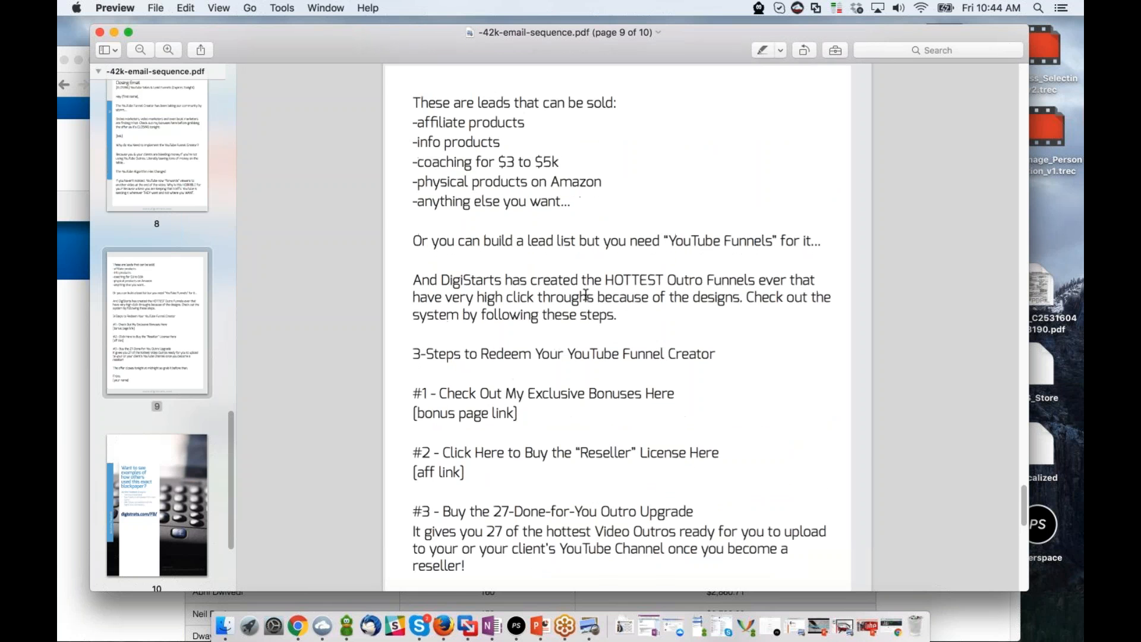
pyautogui.scroll(1, 624, 255)
pyautogui.scroll(12, 623, 256)
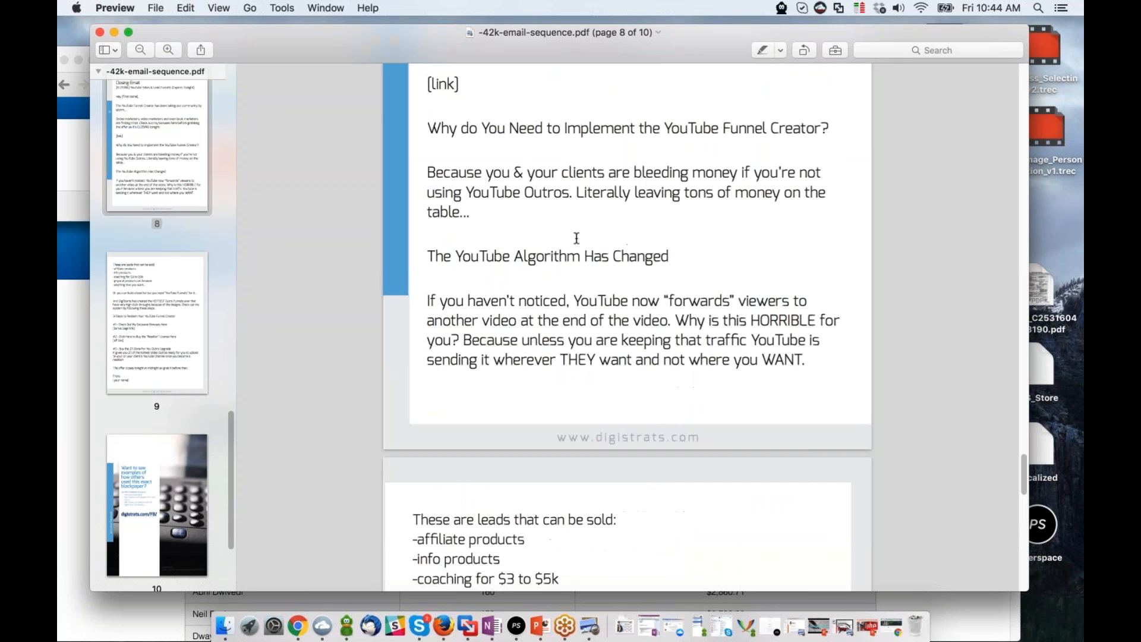
pyautogui.scroll(20, 577, 238)
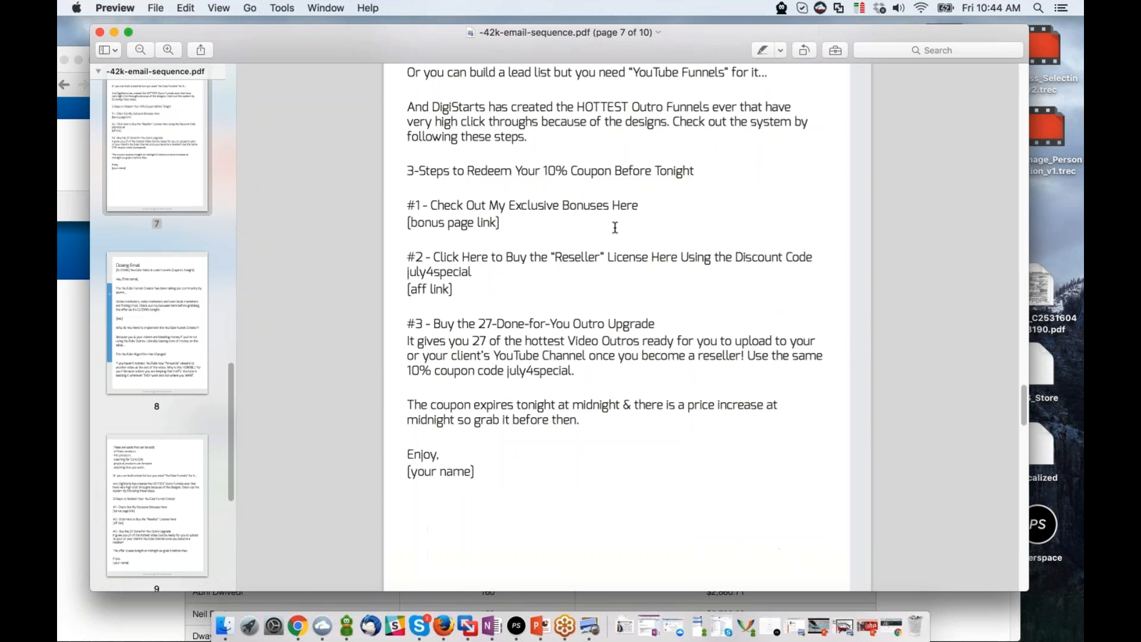
pyautogui.scroll(20, 595, 211)
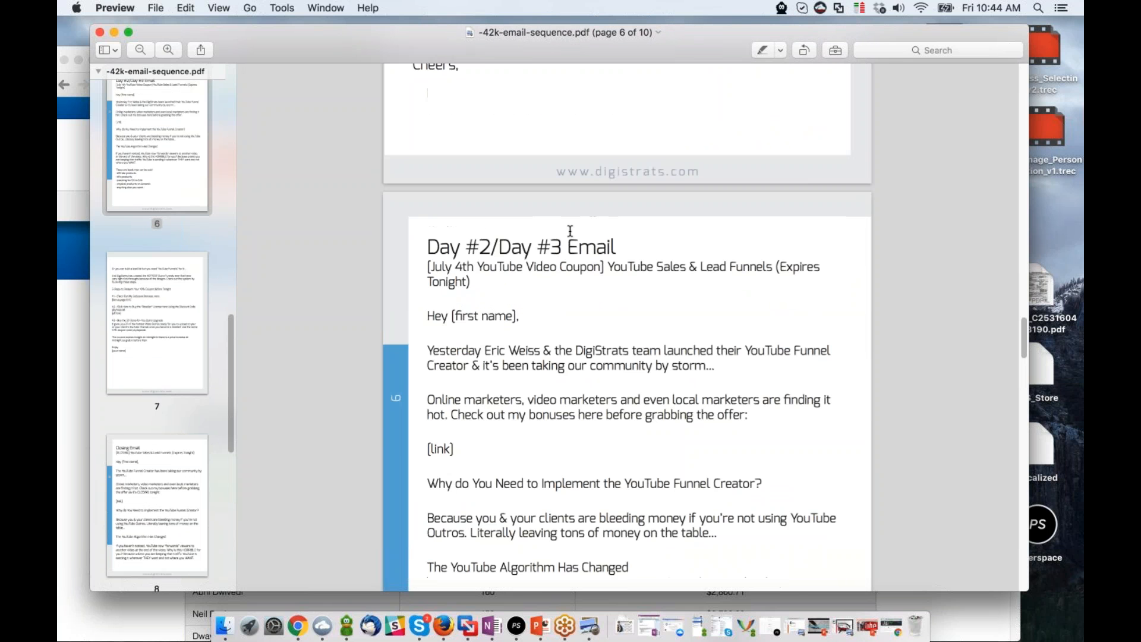
pyautogui.scroll(5, 550, 191)
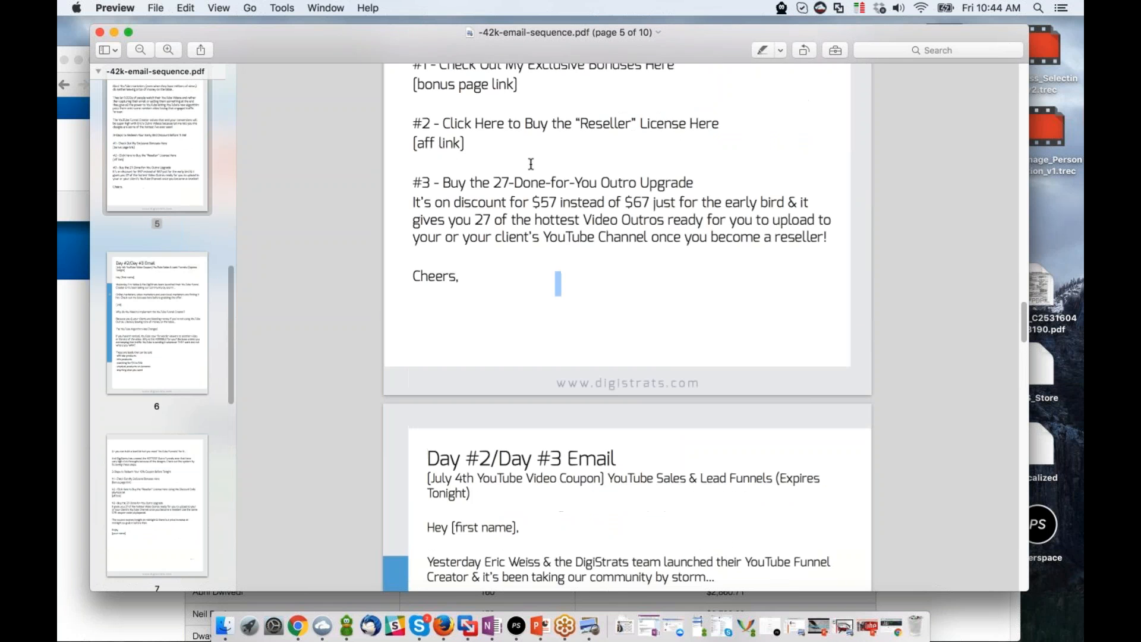
pyautogui.scroll(20, 531, 164)
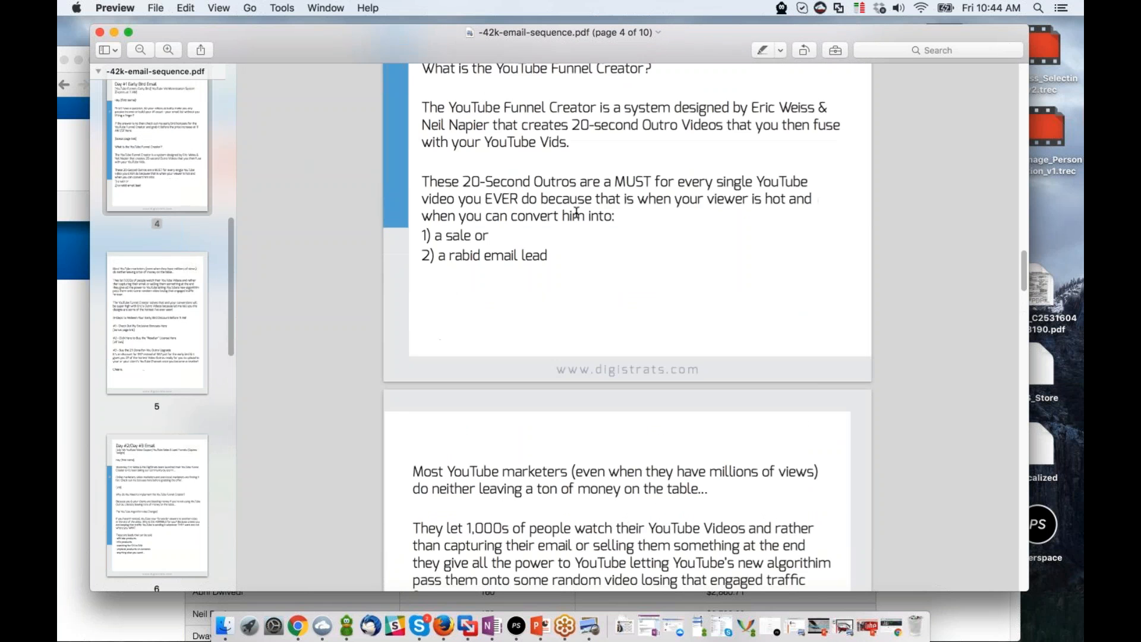
pyautogui.scroll(4, 572, 212)
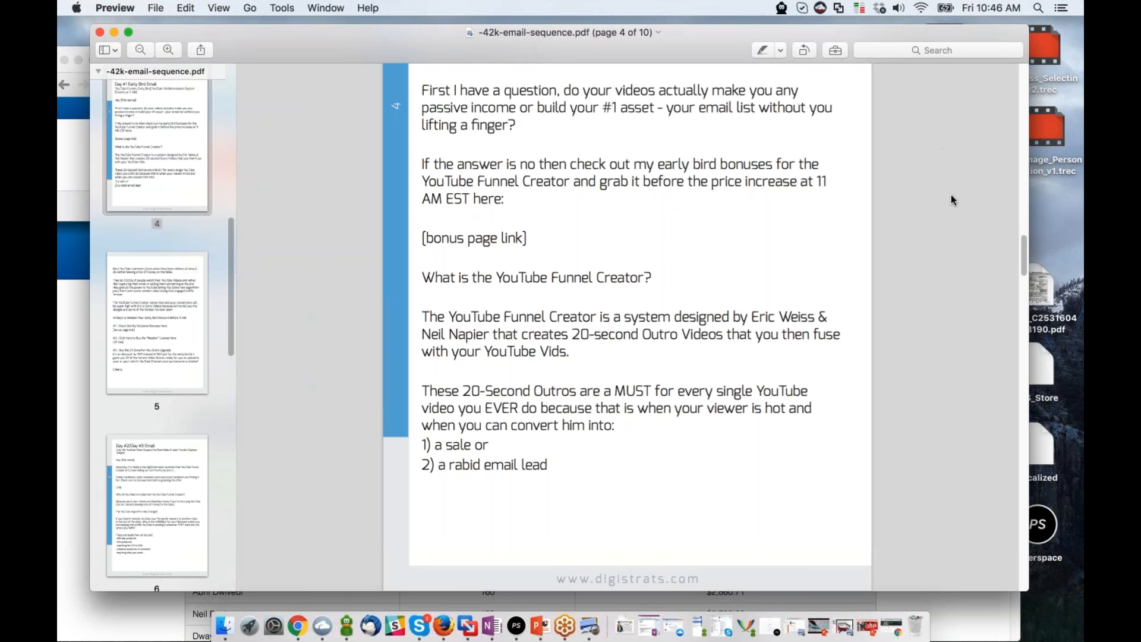
# Switch to MailX in the browser and start creating a new mailing list from the Lists page.
pyautogui.press('super+Tab')
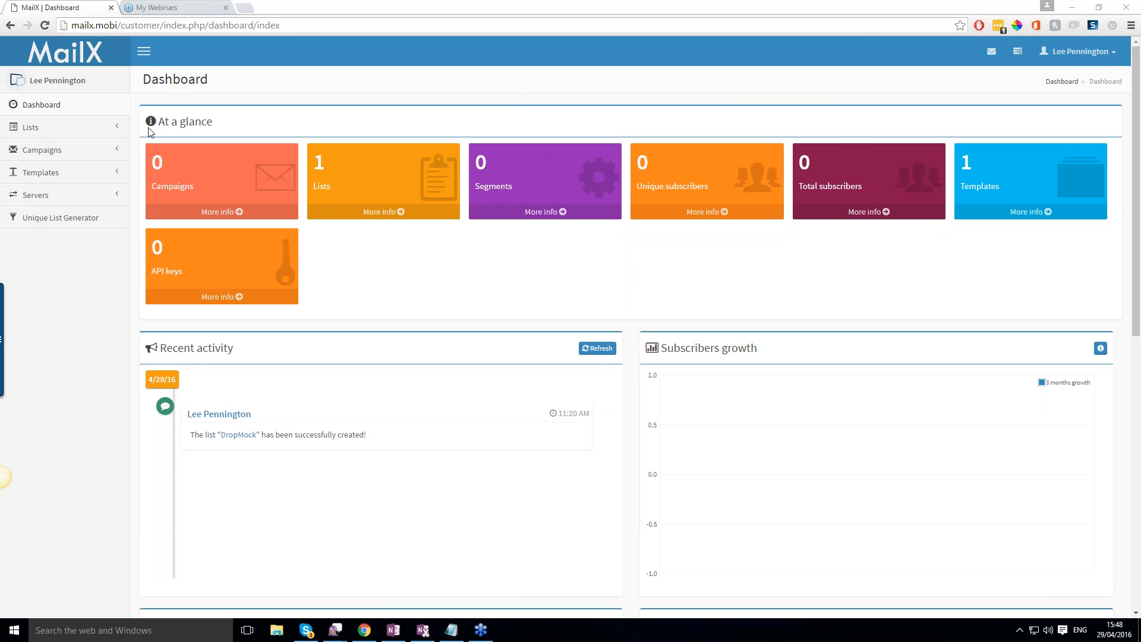
pyautogui.click(43, 129)
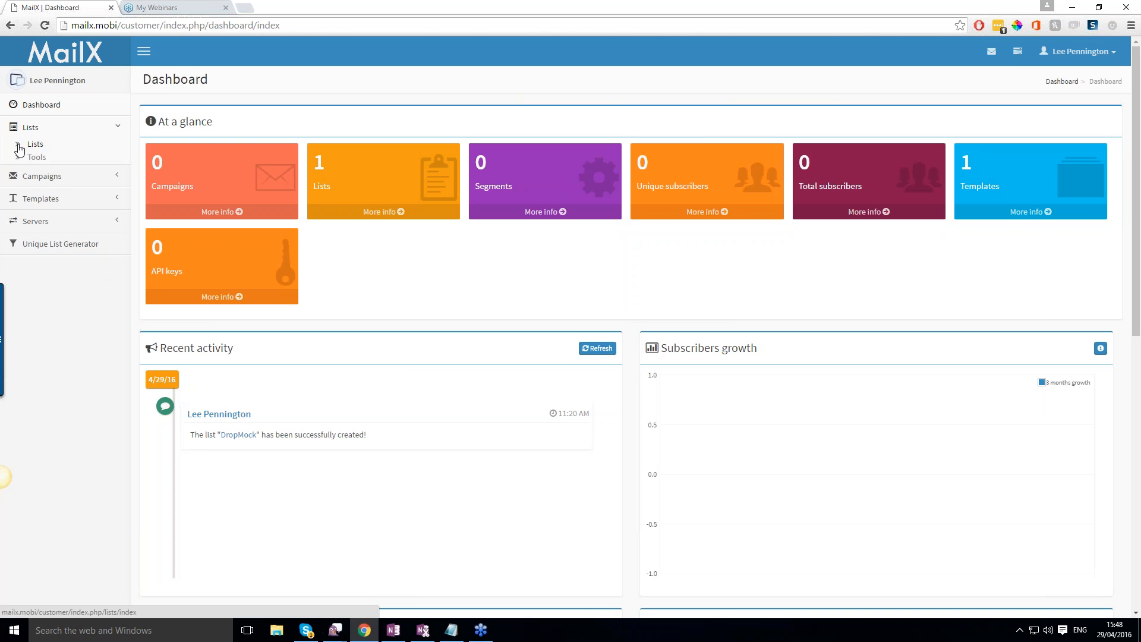
pyautogui.click(19, 147)
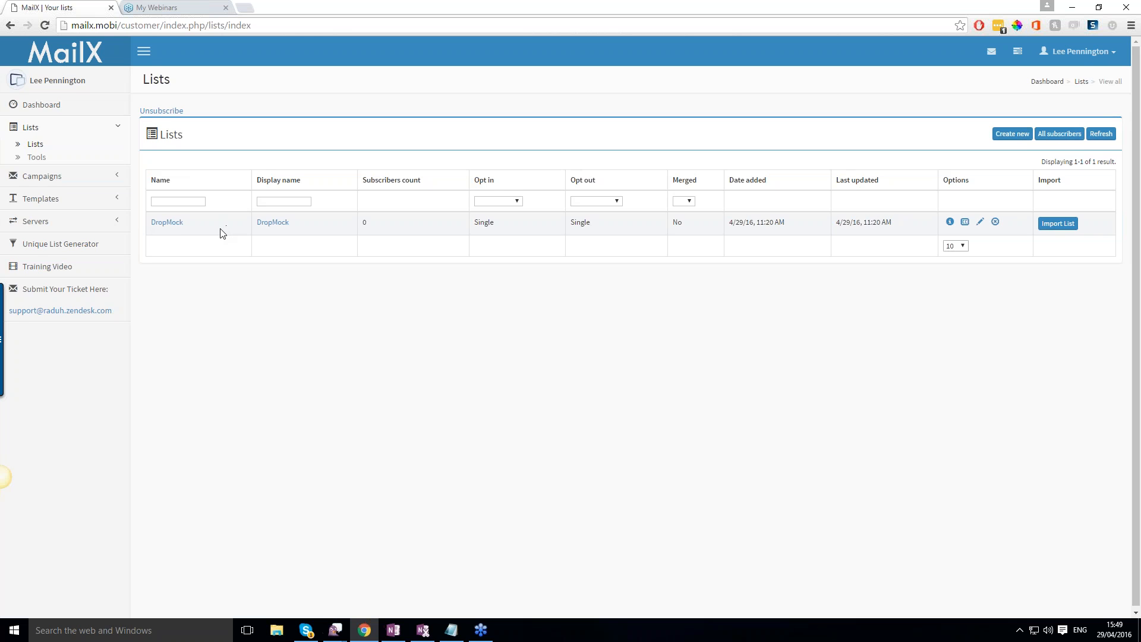
pyautogui.click(188, 199)
pyautogui.click(1001, 138)
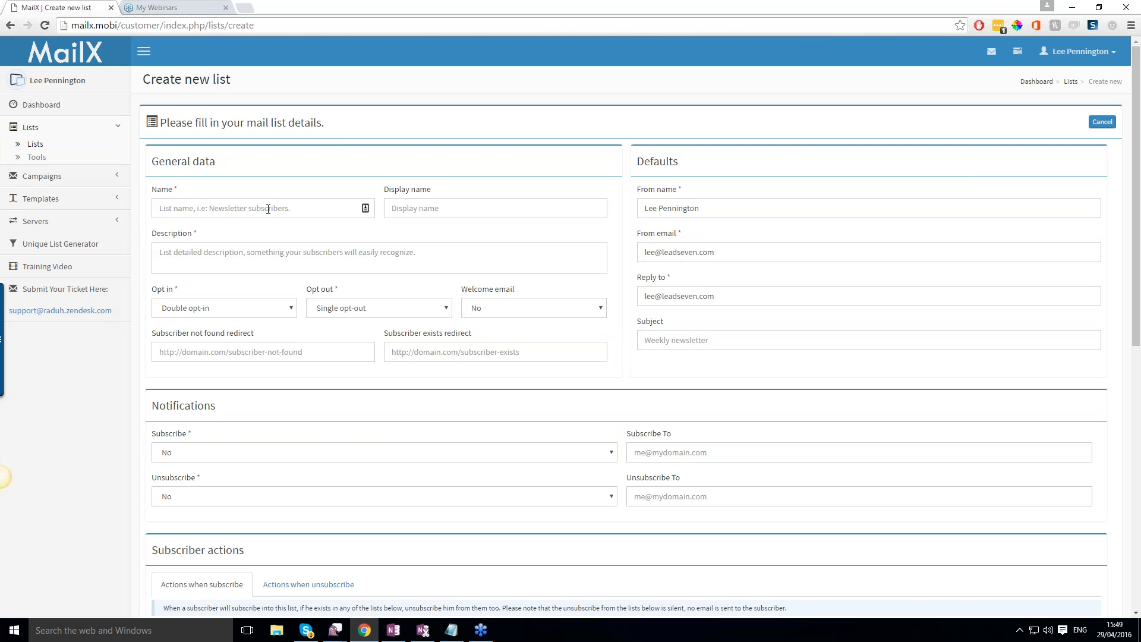
# Enter PageFlame as both the name and the display name of the new mailing list.
pyautogui.click(297, 207)
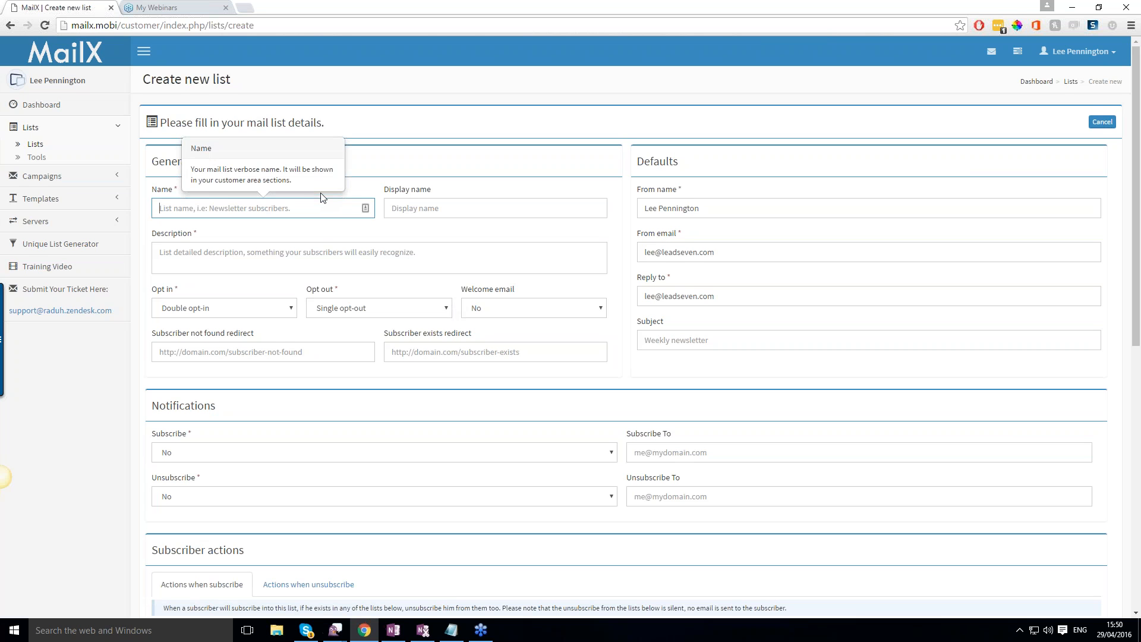
pyautogui.write('PageFlame')
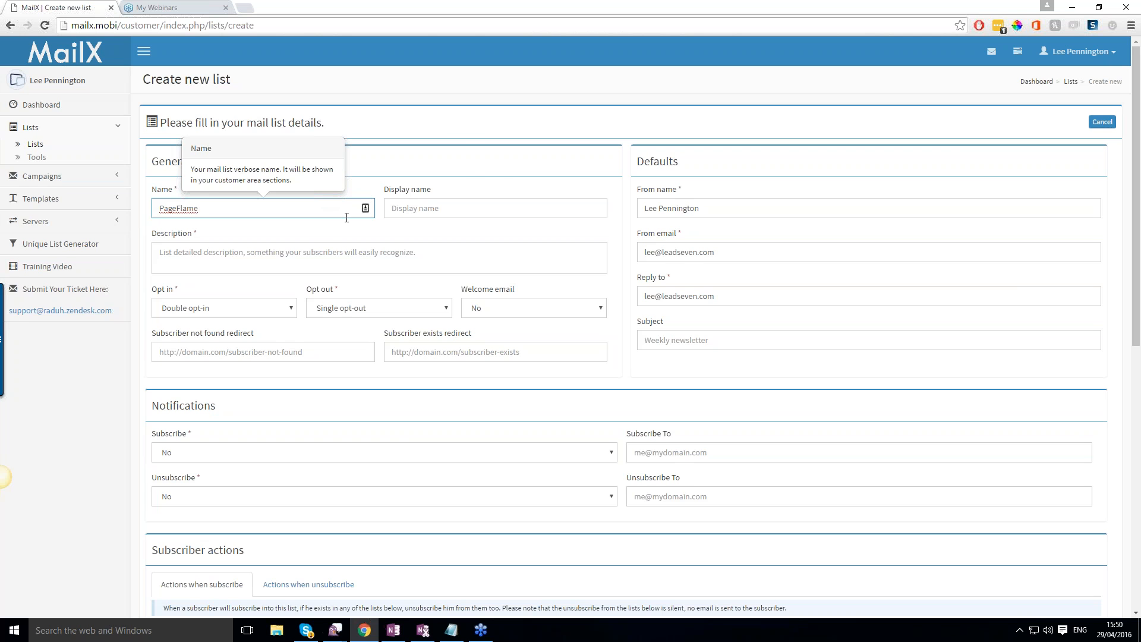
pyautogui.click(311, 244)
pyautogui.click(493, 215)
pyautogui.write('Page')
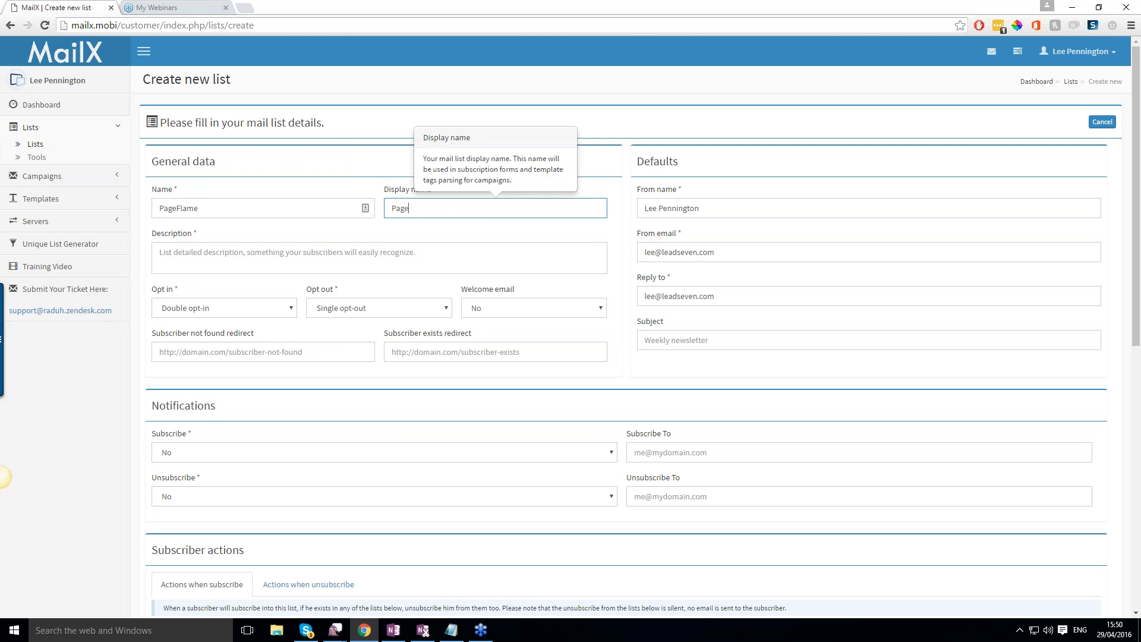
pyautogui.write('Flame')
# Set the list description to "You purchased PageFlame!" with the spelling corrected.
pyautogui.click(334, 260)
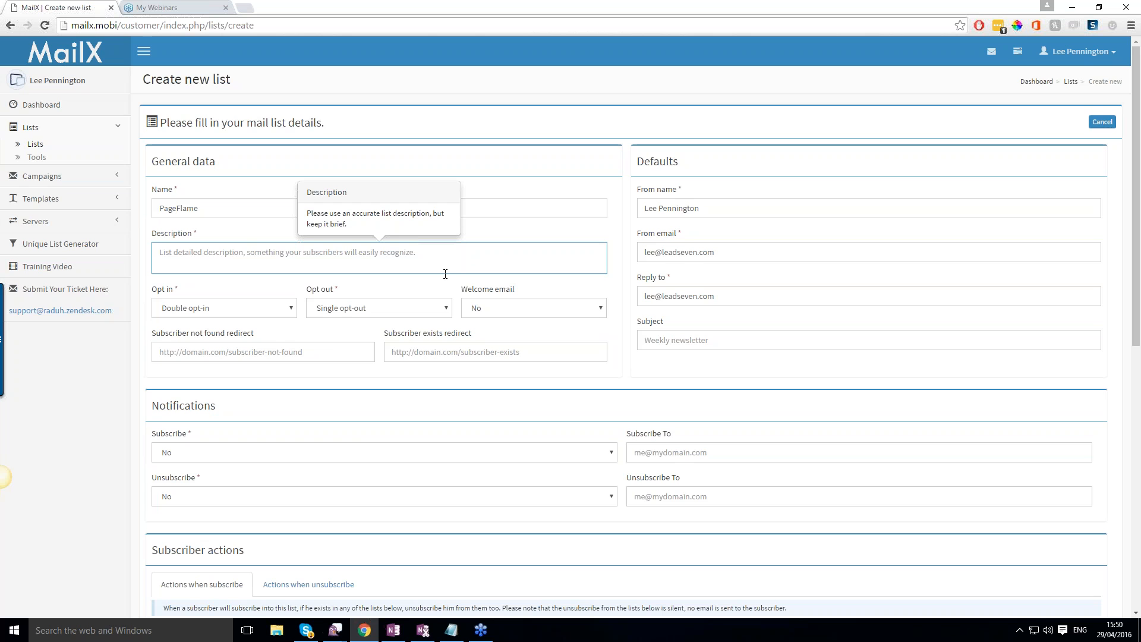
pyautogui.write('Y')
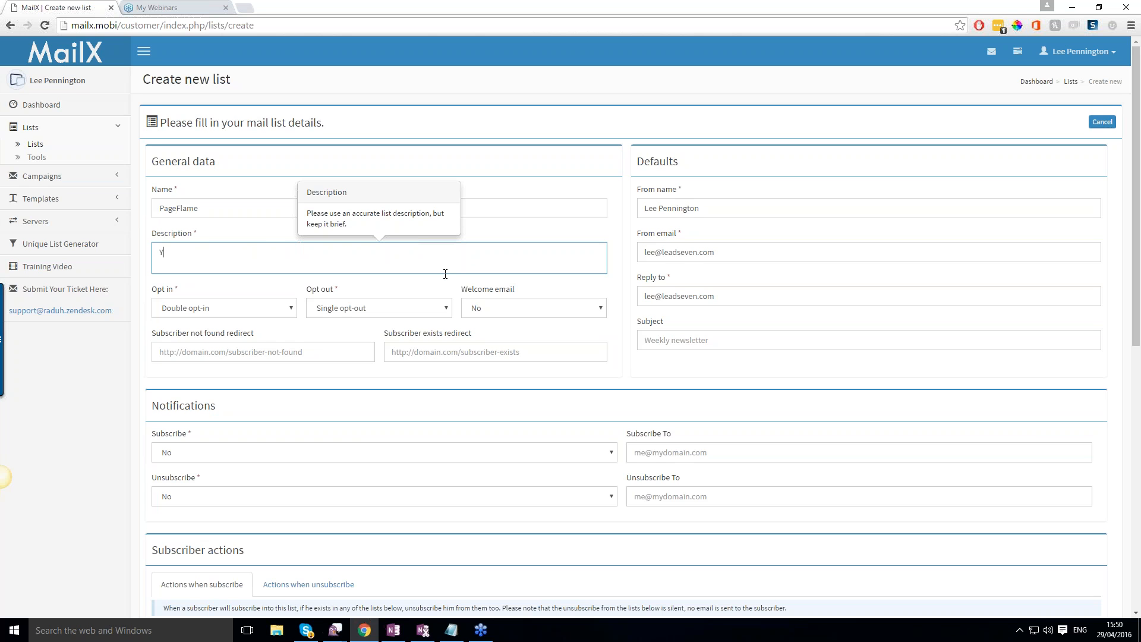
pyautogui.write('ou purcahsed PageFlame')
pyautogui.rightClick(196, 252)
pyautogui.click(219, 260)
pyautogui.write('!')
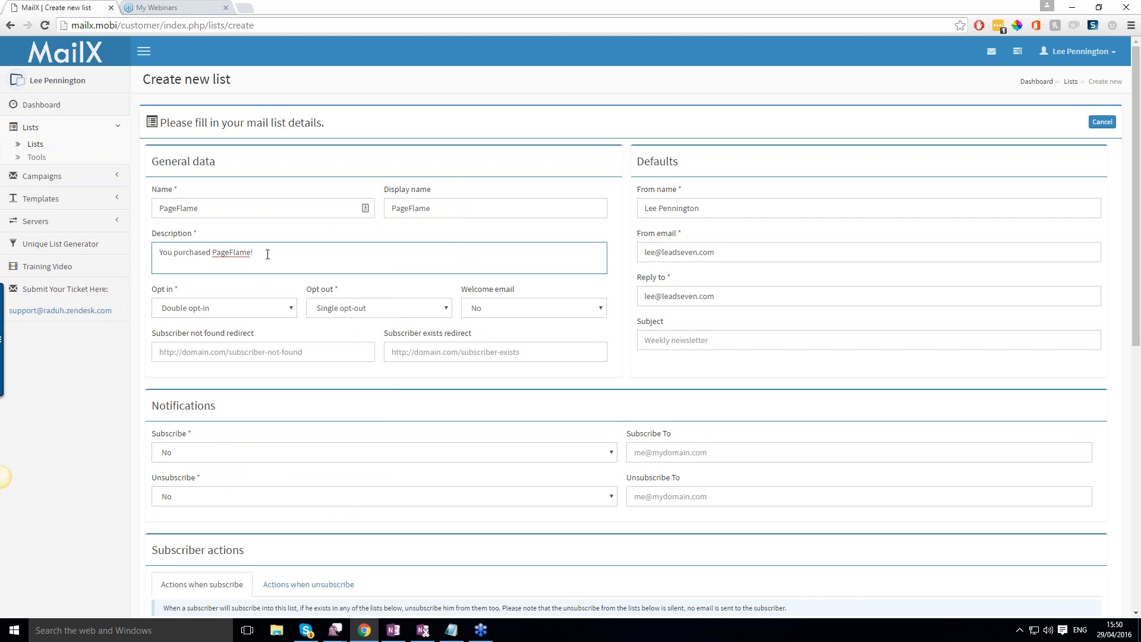
# Set the list's opt-in to Single opt-in and keep its opt-out as Single opt-out.
pyautogui.scroll(-1, 265, 280)
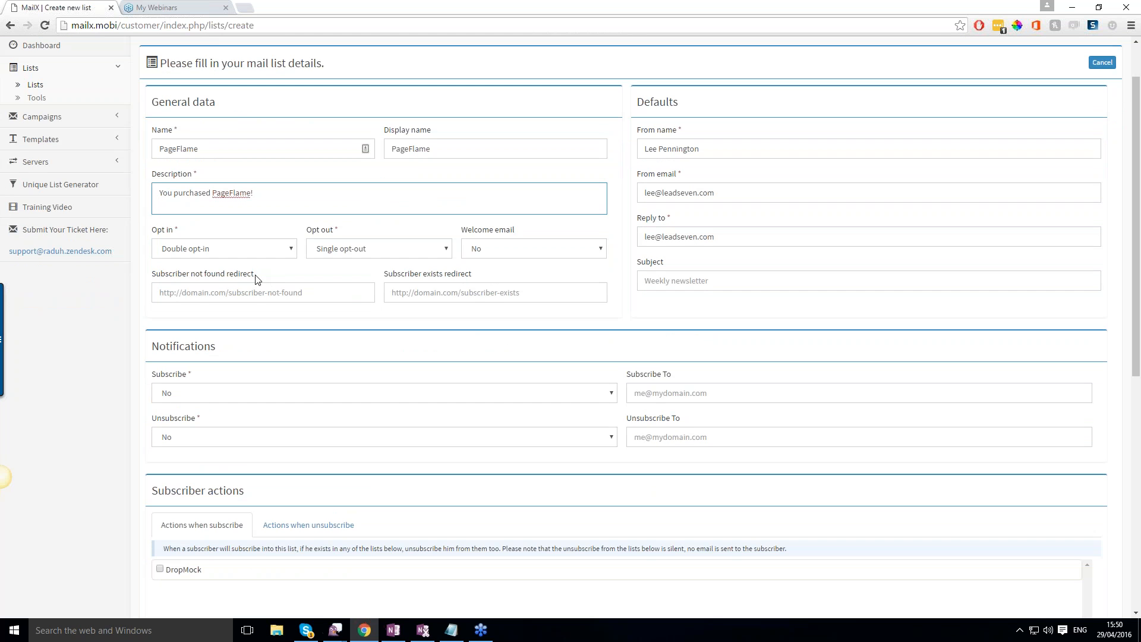
pyautogui.click(276, 253)
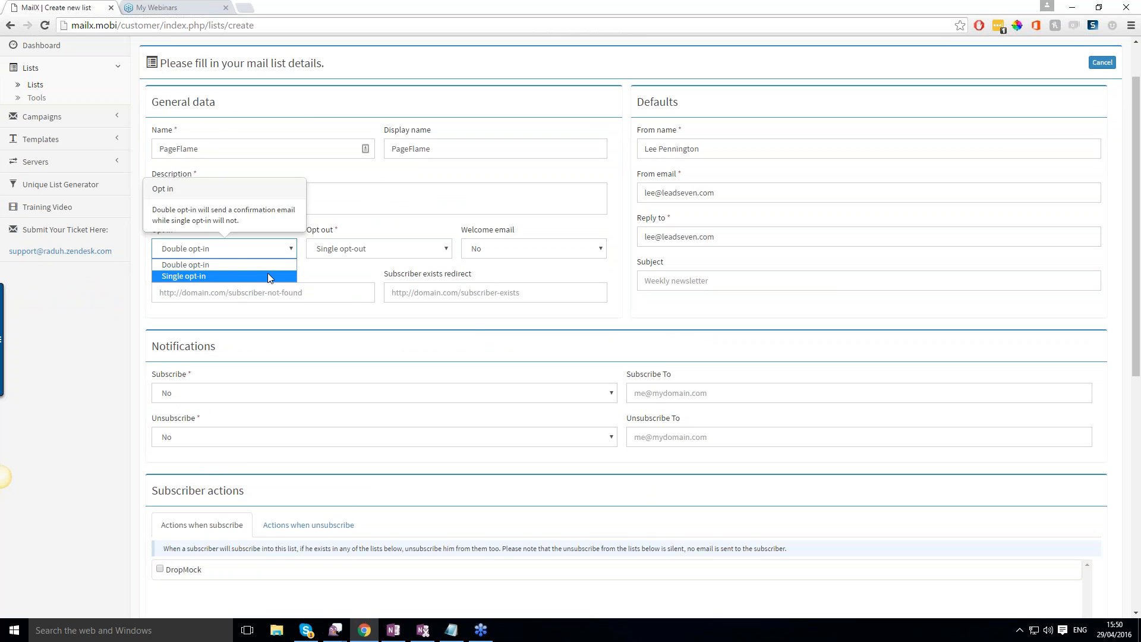
pyautogui.click(268, 277)
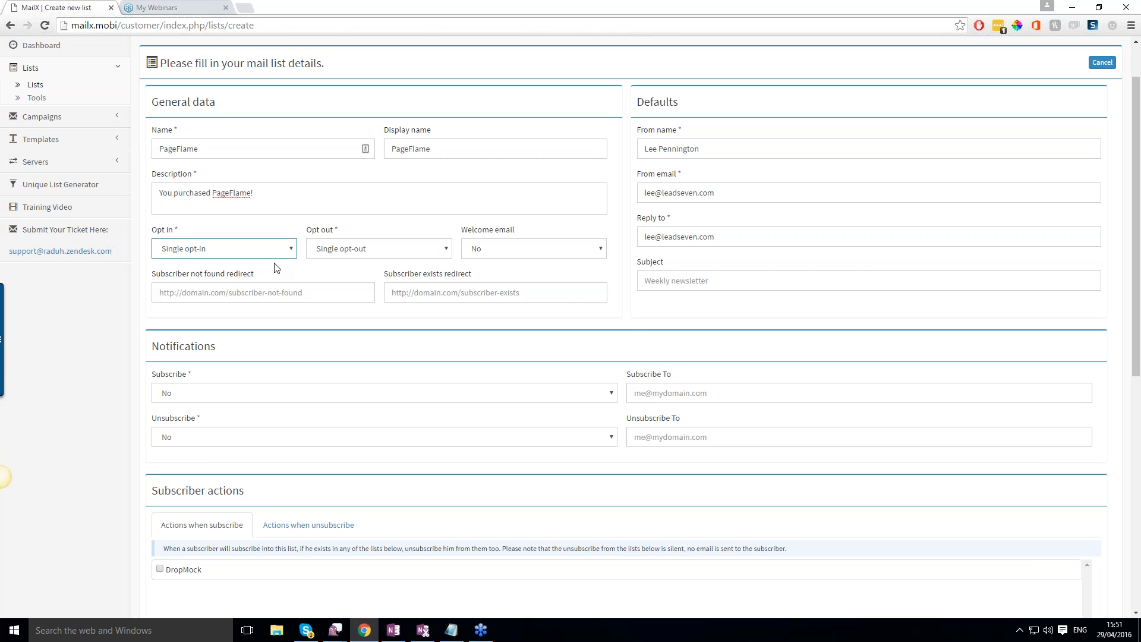
pyautogui.scroll(-1, 395, 215)
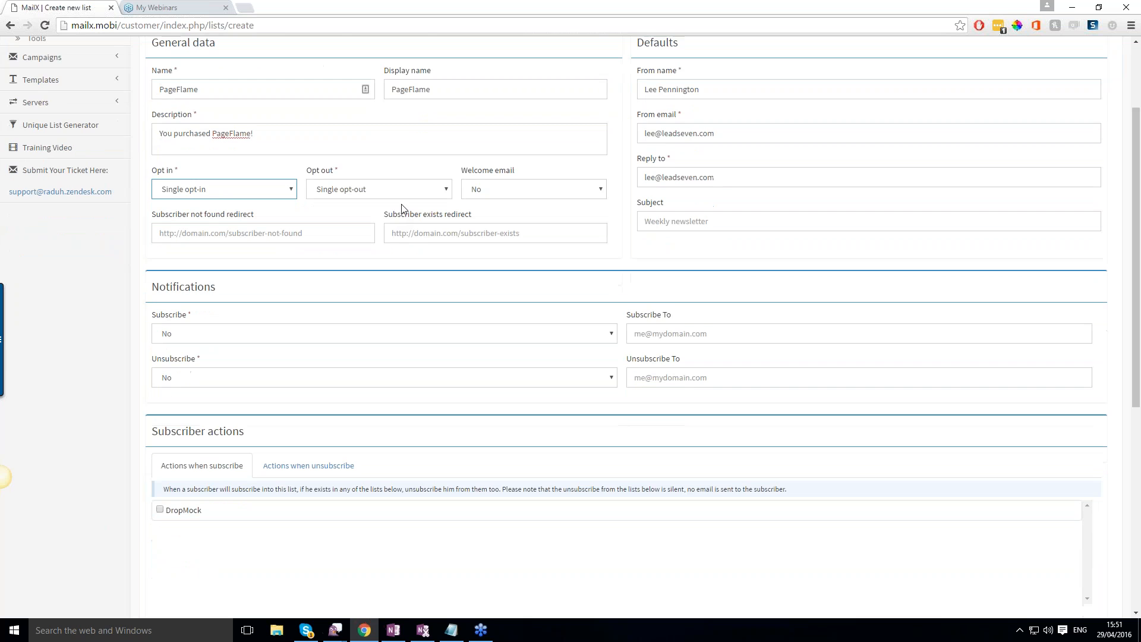
pyautogui.click(421, 196)
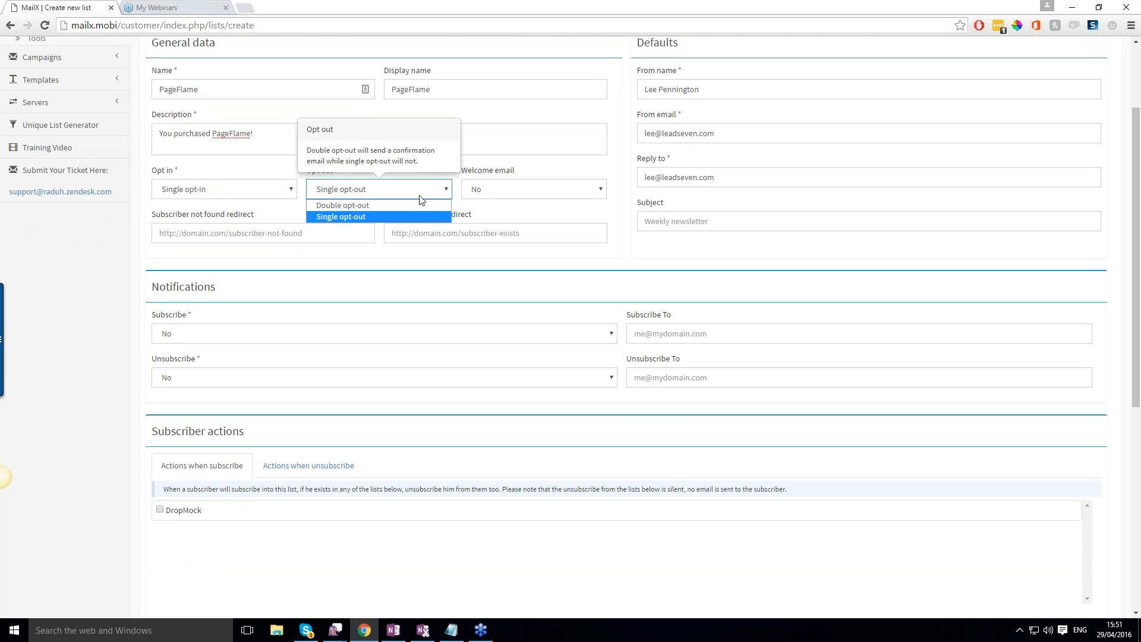
pyautogui.click(421, 198)
# Set the list's welcome email option to Yes.
pyautogui.click(573, 192)
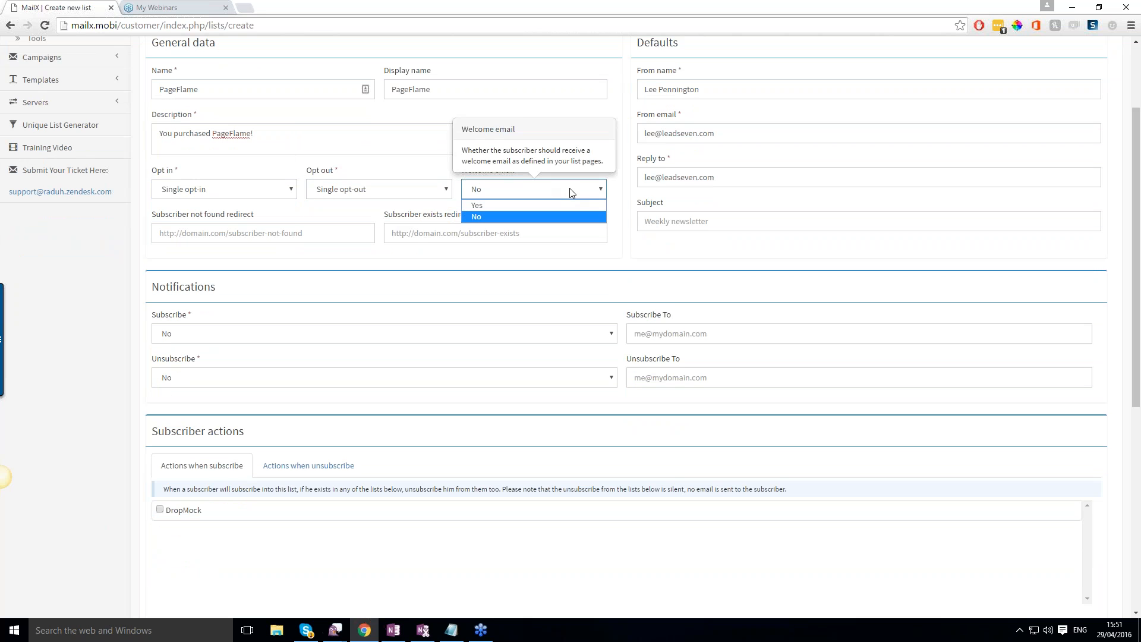
pyautogui.click(557, 204)
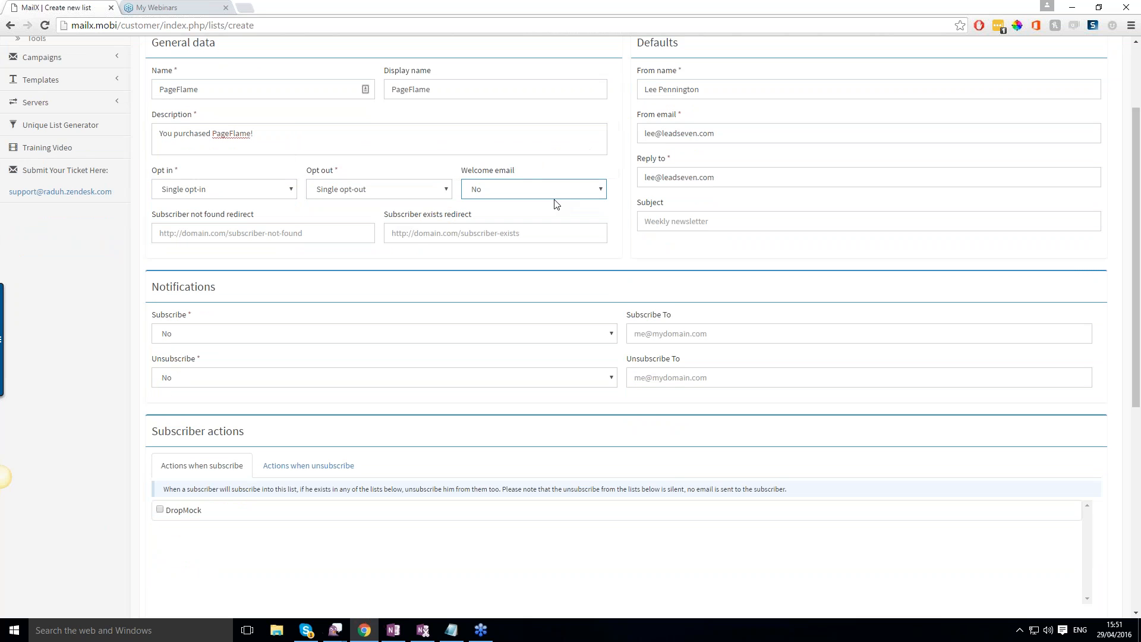
pyautogui.click(573, 188)
pyautogui.click(573, 205)
pyautogui.scroll(1, 380, 289)
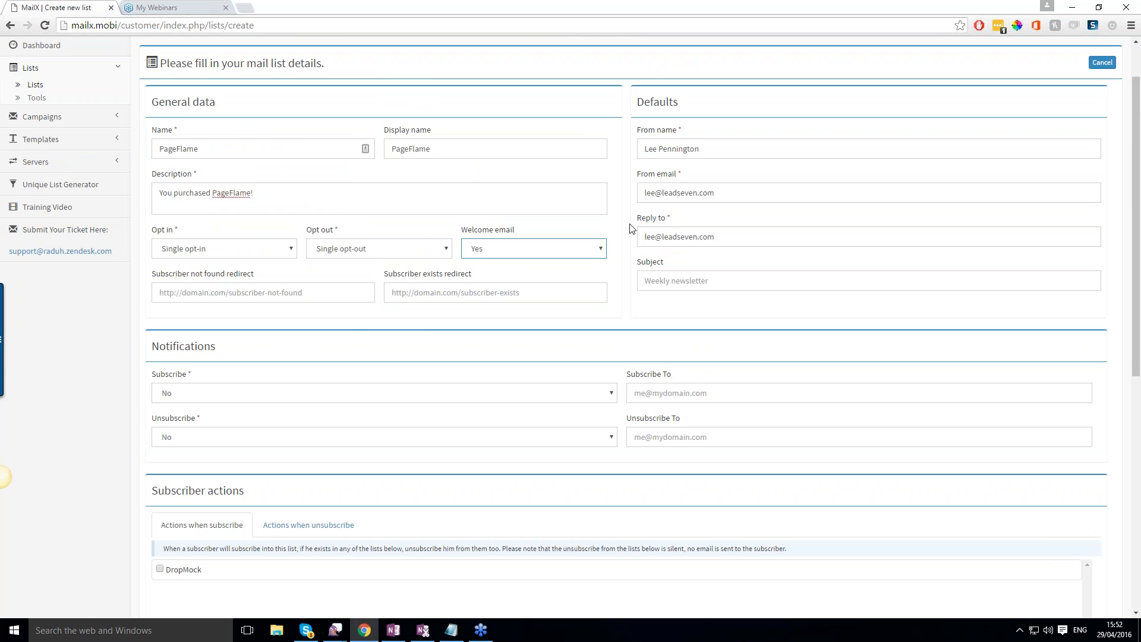
# Review the subscribe notification options and the subscriber actions for unsubscribing, leaving the notifications set to No.
pyautogui.scroll(-2, 603, 230)
pyautogui.scroll(2, 517, 275)
pyautogui.scroll(-2, 505, 288)
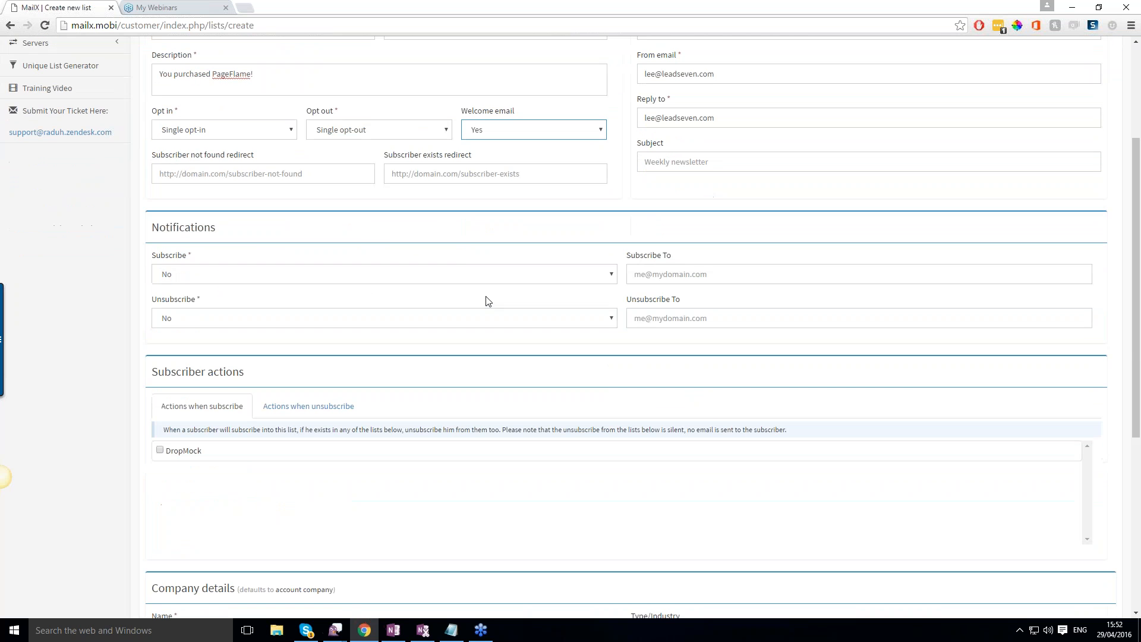
pyautogui.click(605, 279)
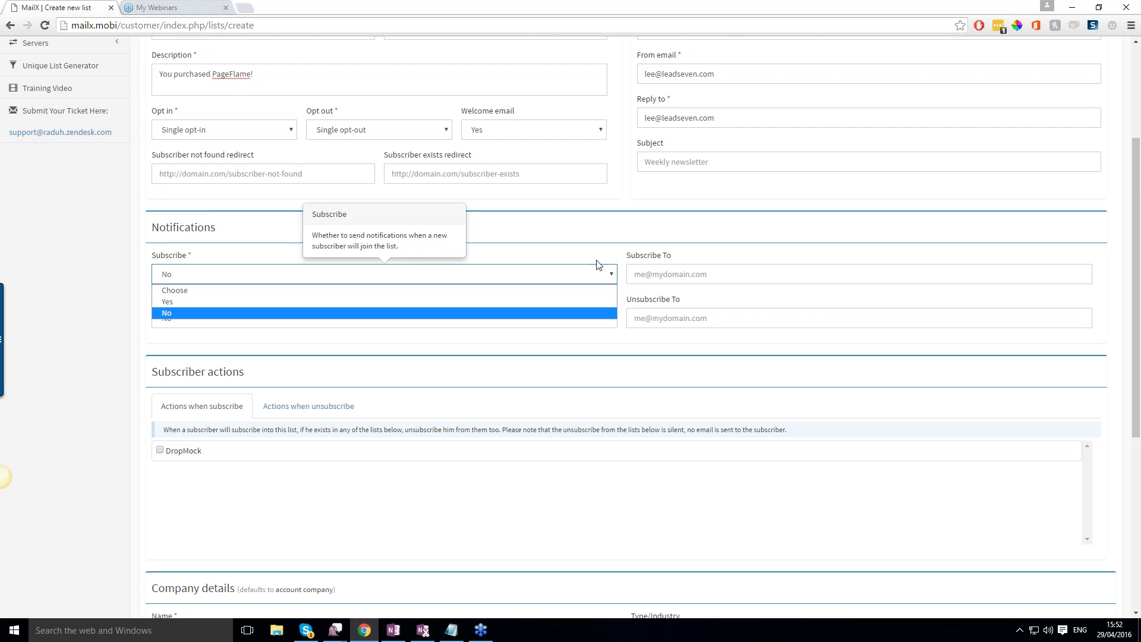
pyautogui.click(597, 259)
pyautogui.scroll(-2, 523, 298)
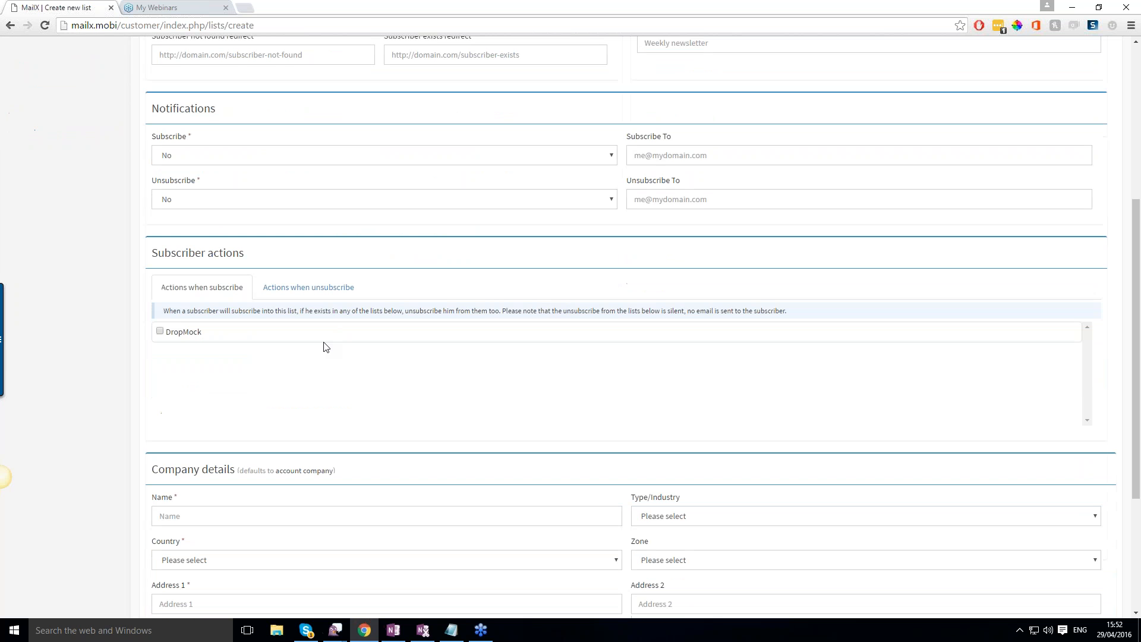
pyautogui.click(329, 293)
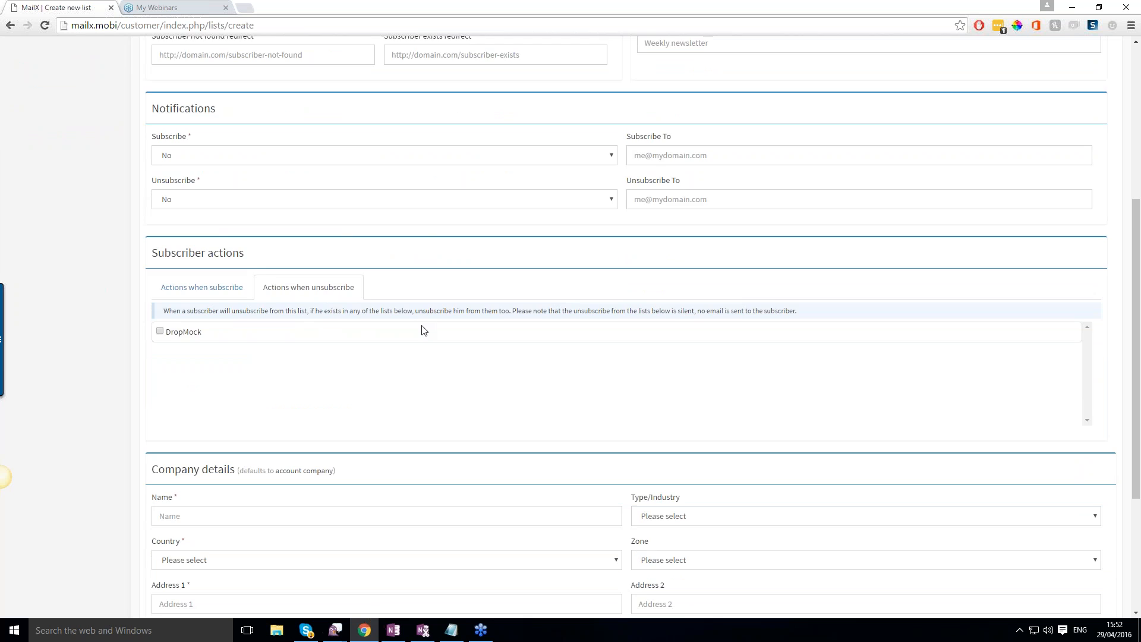
# Fill in the company name for the list and set the company's country to United Kingdom.
pyautogui.scroll(-1, 422, 331)
pyautogui.scroll(-2, 383, 327)
pyautogui.scroll(-1, 384, 327)
pyautogui.click(250, 305)
pyautogui.write('L')
pyautogui.click(268, 323)
pyautogui.click(269, 346)
pyautogui.scroll(-20, 268, 416)
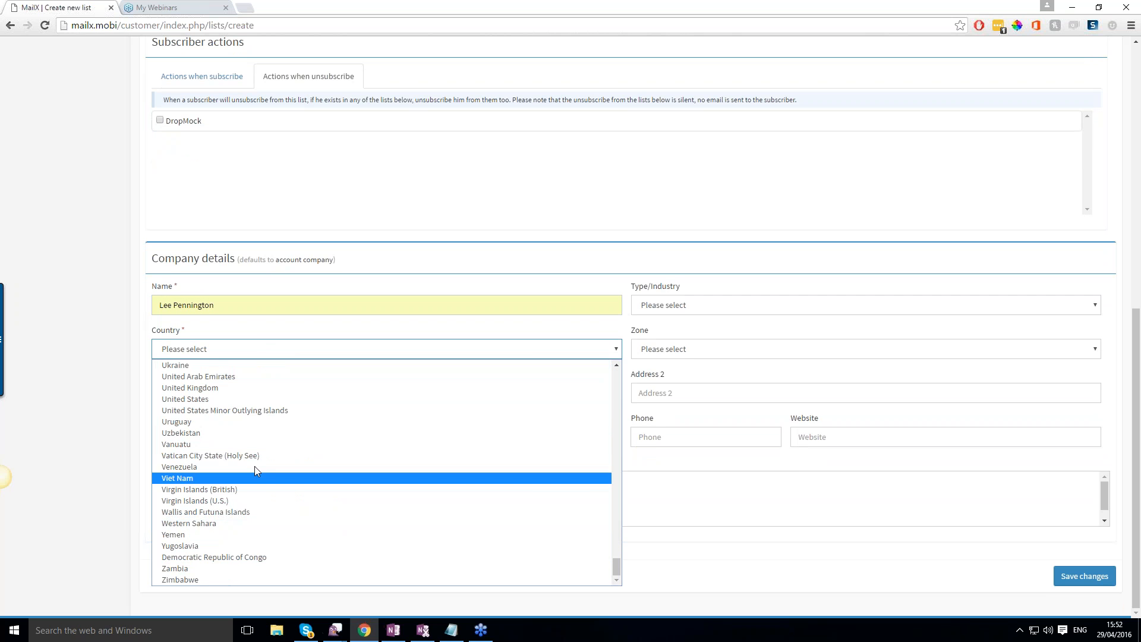
pyautogui.click(244, 387)
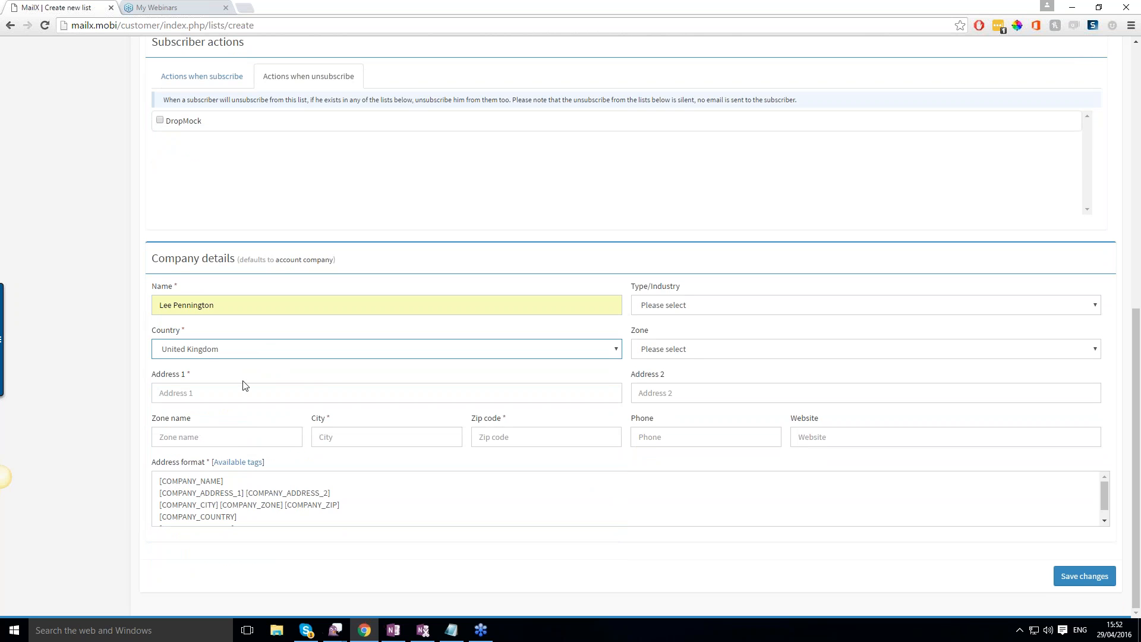
# Fill in the company's street address, city and zip code, and save the new mailing list.
pyautogui.click(315, 390)
pyautogui.click(300, 410)
pyautogui.click(409, 440)
pyautogui.click(408, 443)
pyautogui.click(390, 455)
pyautogui.click(525, 437)
pyautogui.write('p')
pyautogui.click(512, 455)
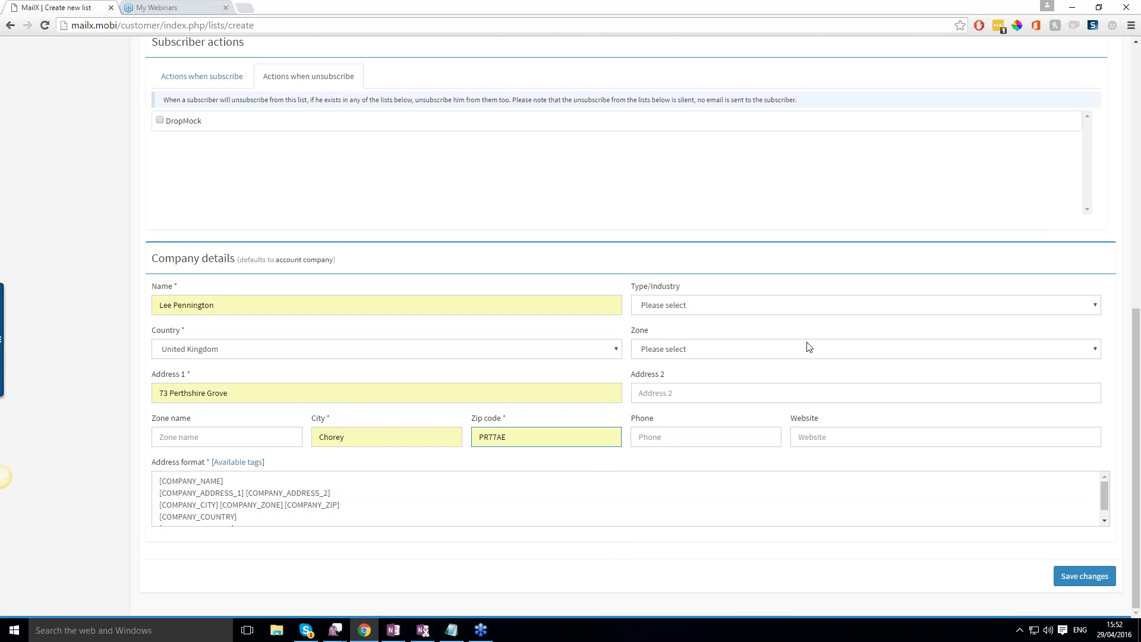
pyautogui.click(1084, 578)
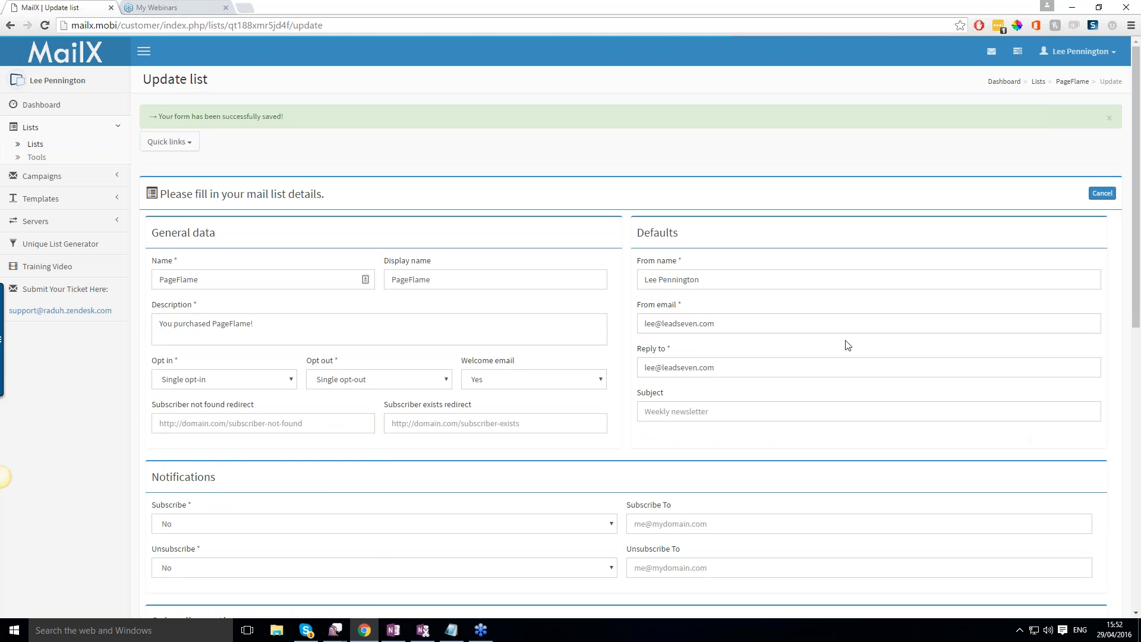
# Review the dashboard's overview and recent activity, and view the email templates gallery.
pyautogui.click(39, 107)
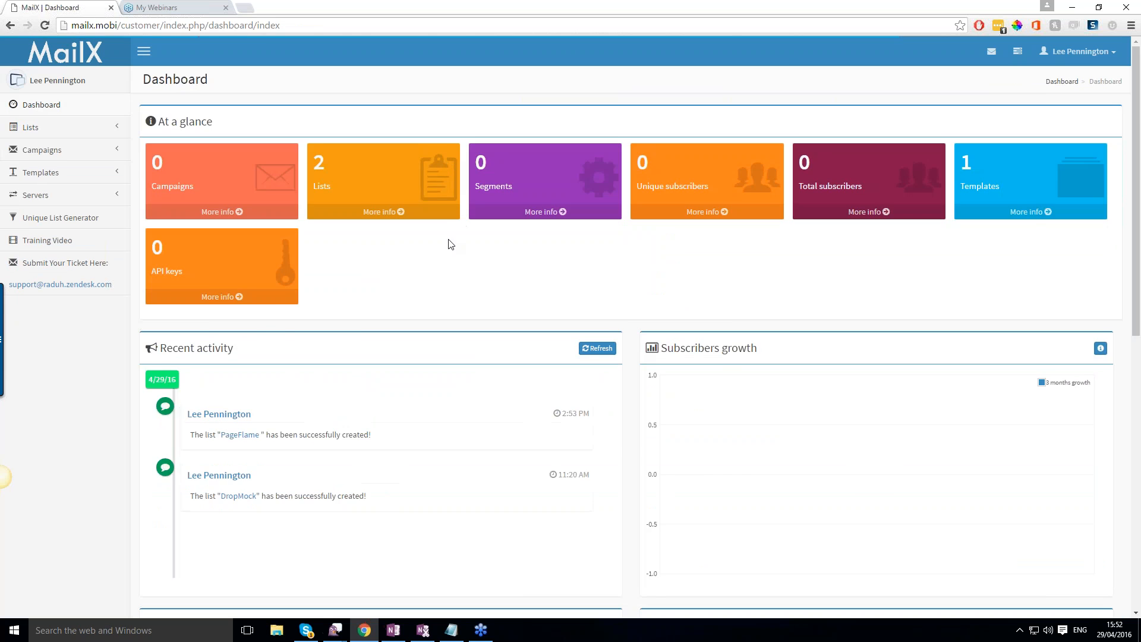
pyautogui.scroll(-3, 523, 288)
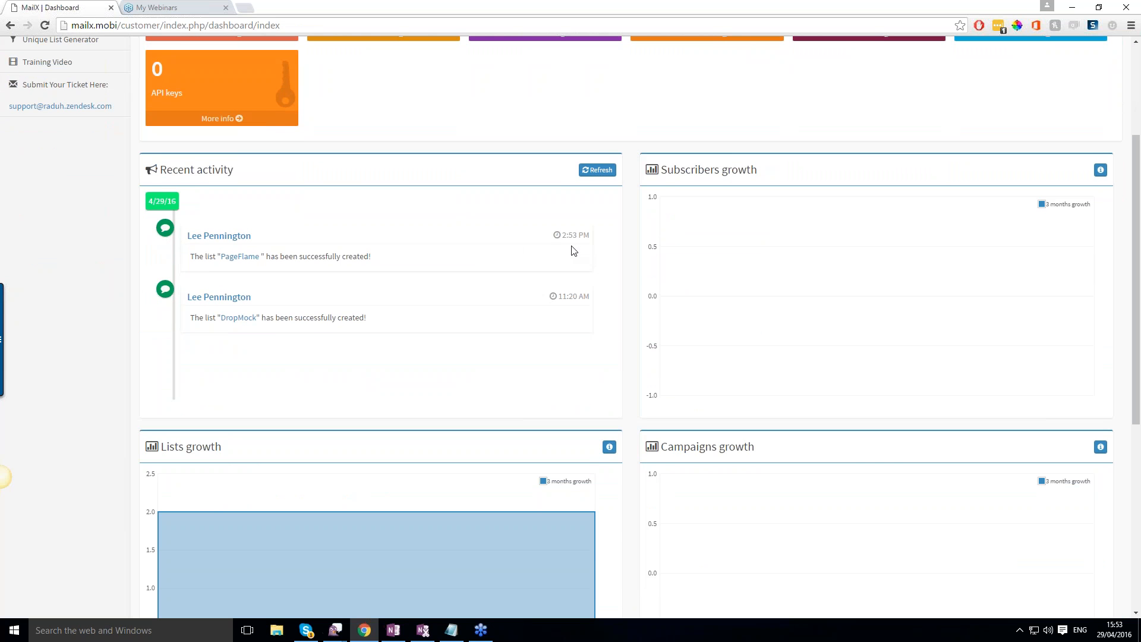
pyautogui.scroll(2, 360, 276)
pyautogui.scroll(-1, 410, 275)
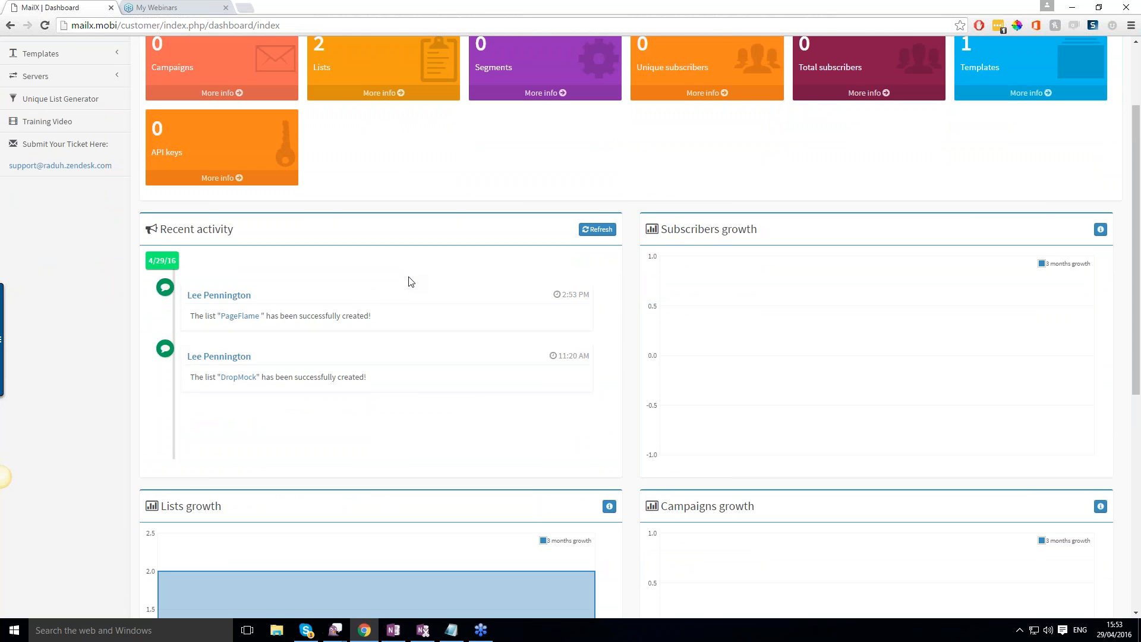
pyautogui.scroll(2, 417, 282)
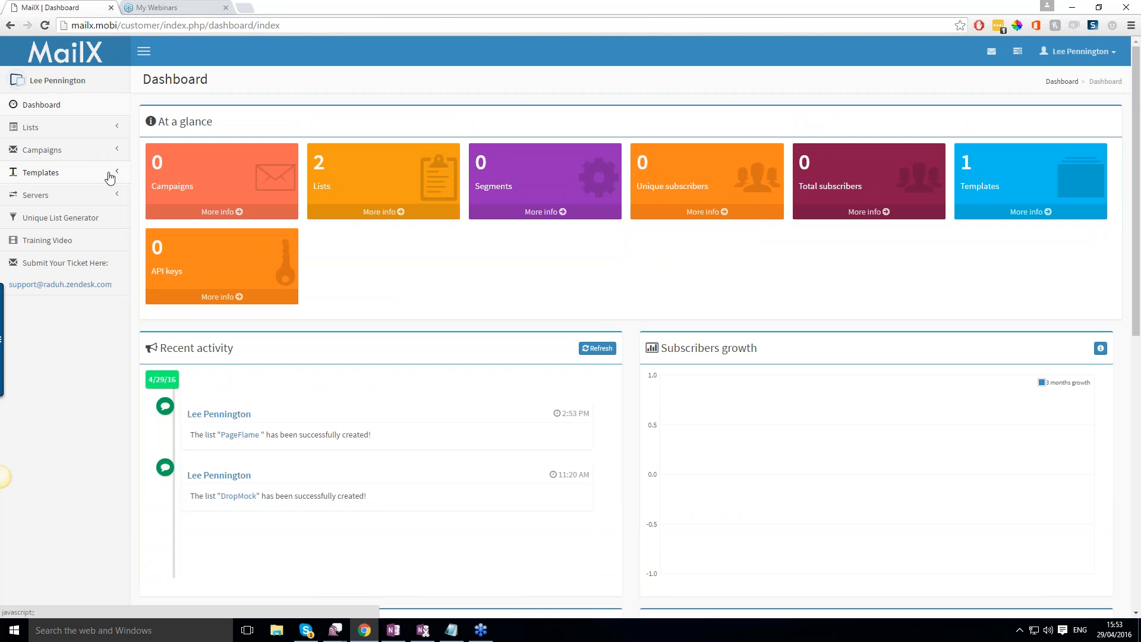
pyautogui.click(110, 177)
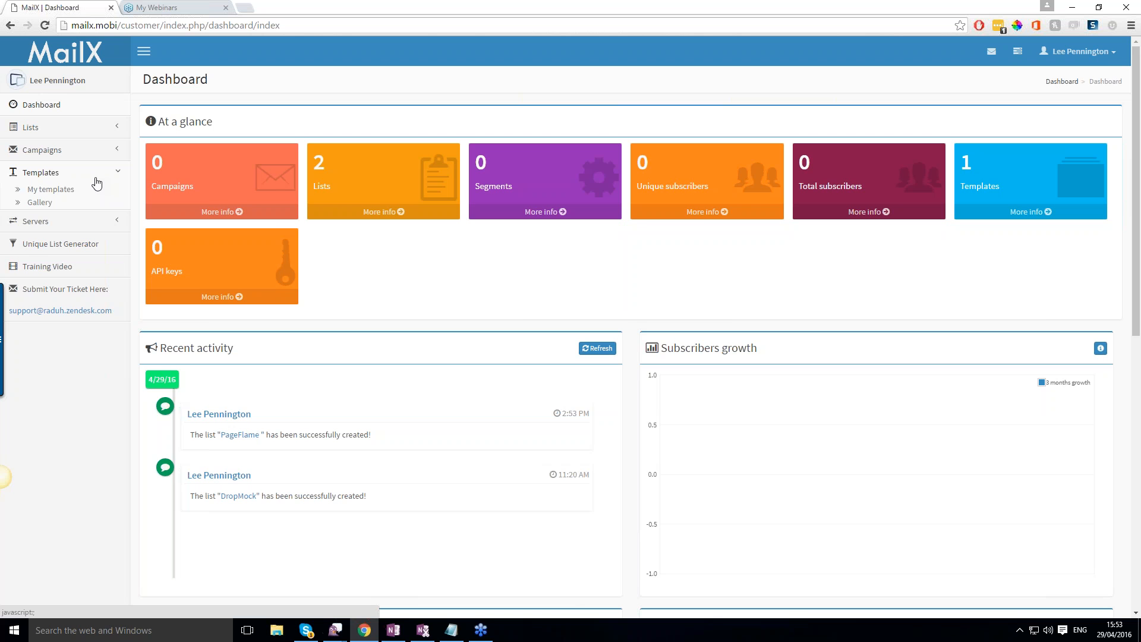
pyautogui.click(37, 204)
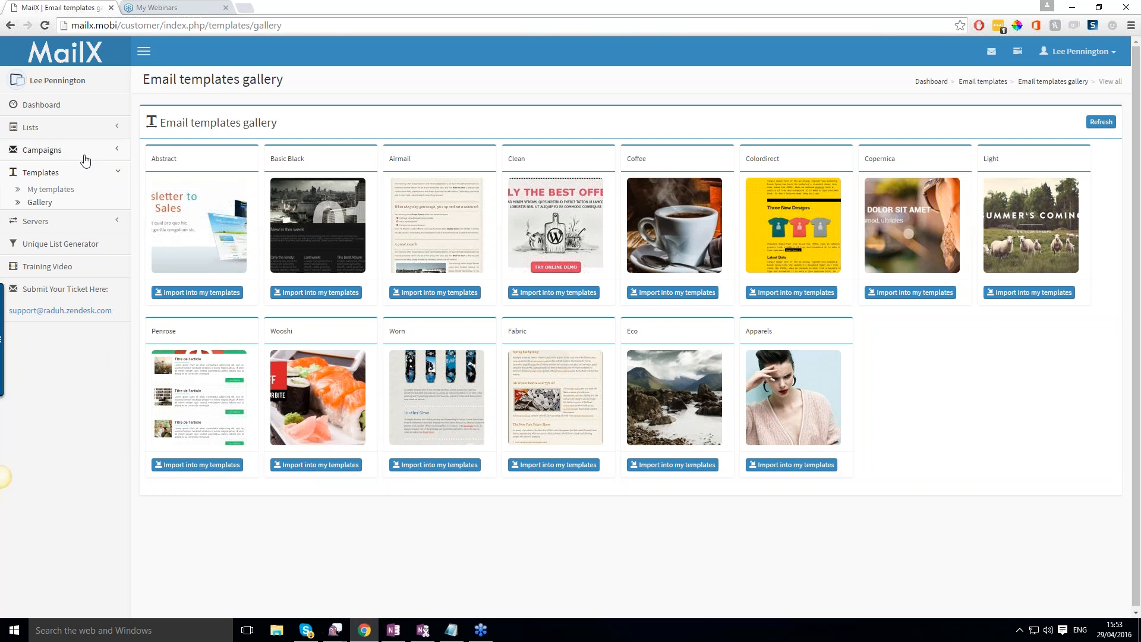
# Start creating a new campaign and check its type and group options, keeping the type as Broadcast.
pyautogui.click(47, 150)
pyautogui.click(42, 171)
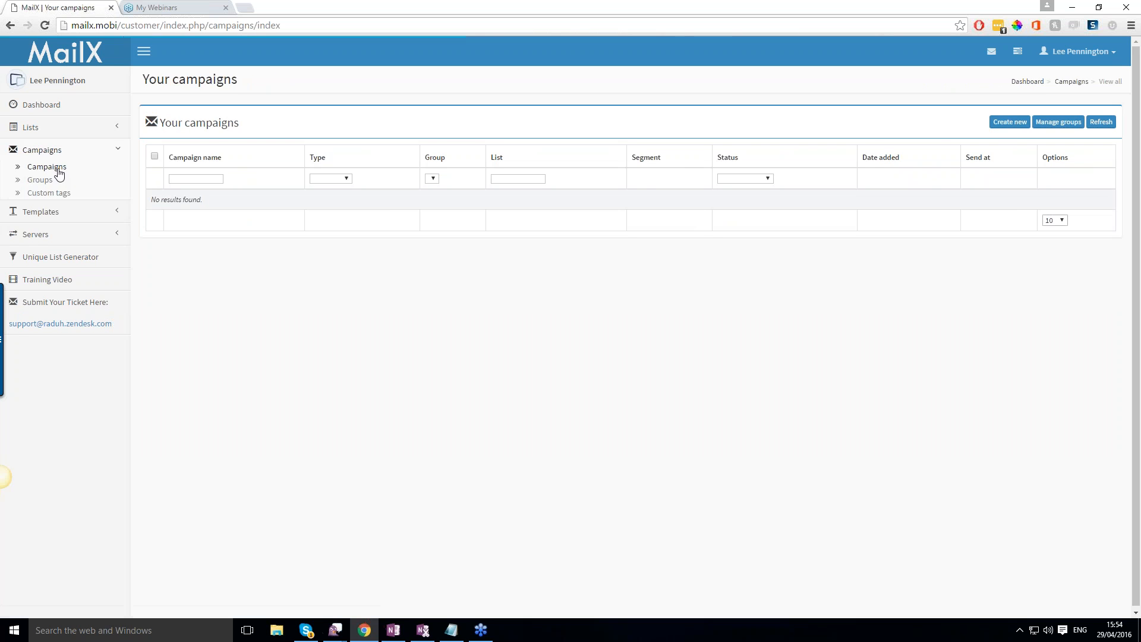
pyautogui.click(1010, 122)
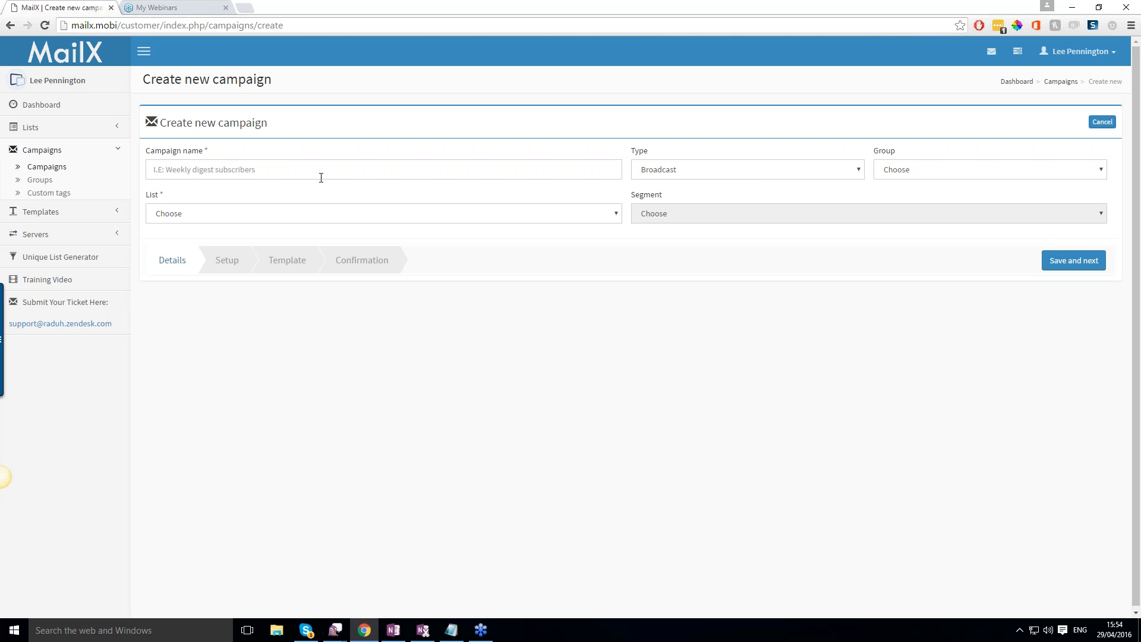
pyautogui.click(767, 172)
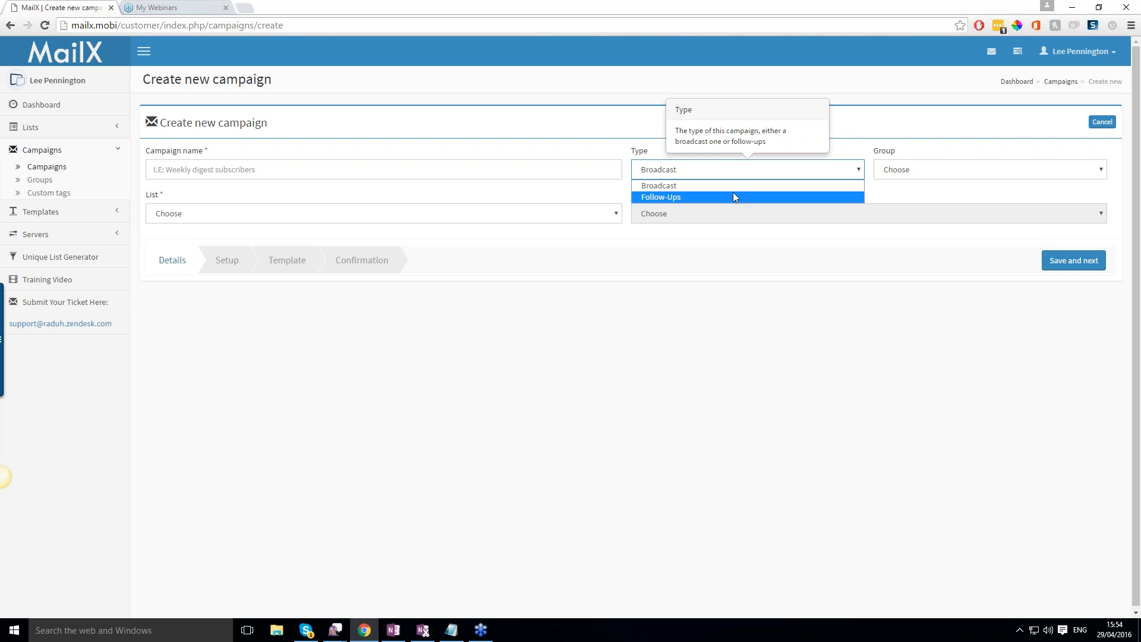
pyautogui.click(991, 171)
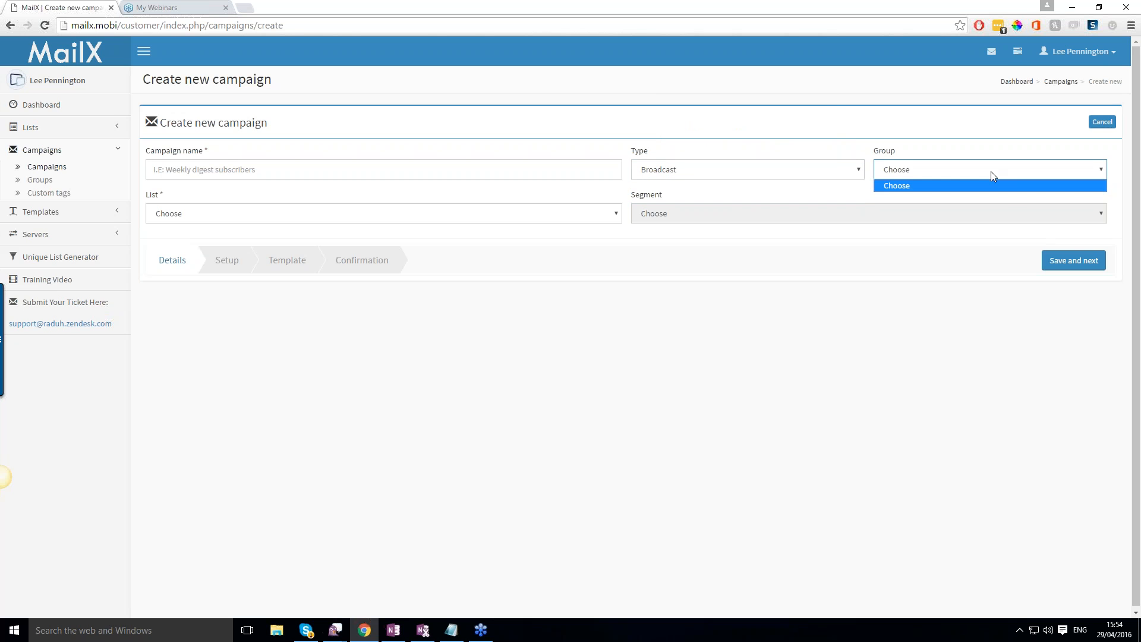
pyautogui.click(690, 177)
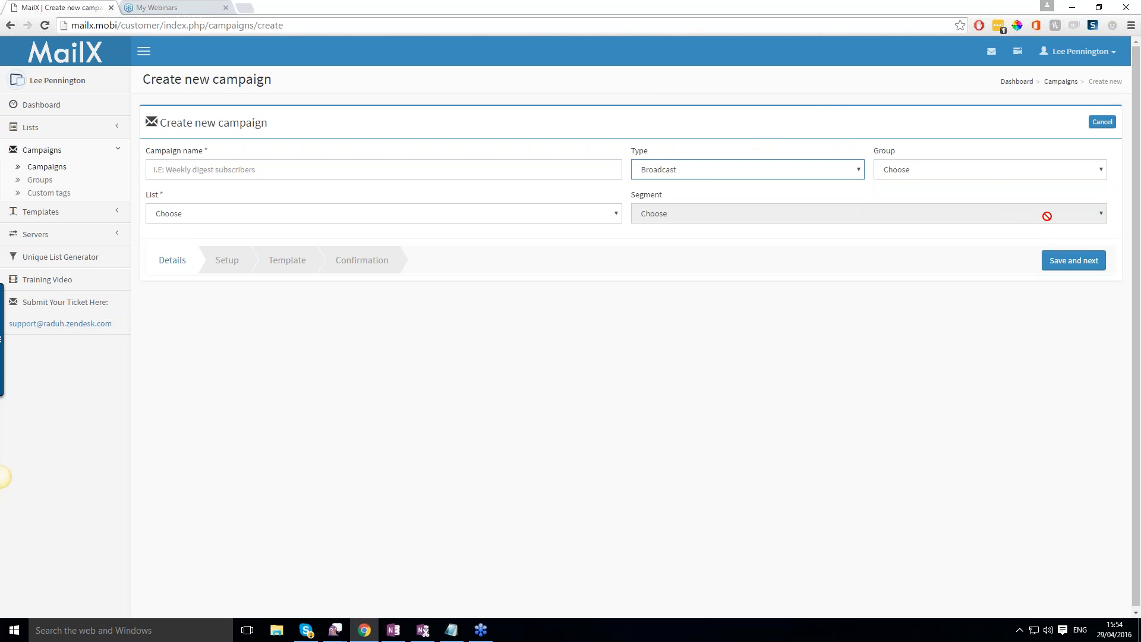
# Assign the DropMock list to the campaign, name the campaign Test, and save its details to continue to setup.
pyautogui.click(573, 216)
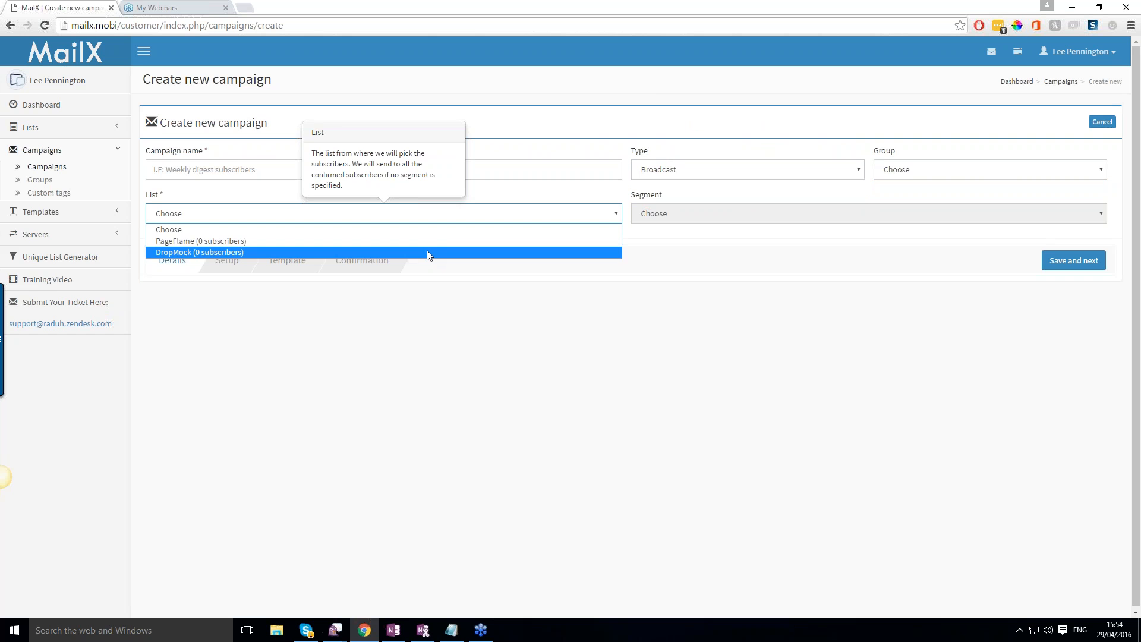
pyautogui.click(427, 252)
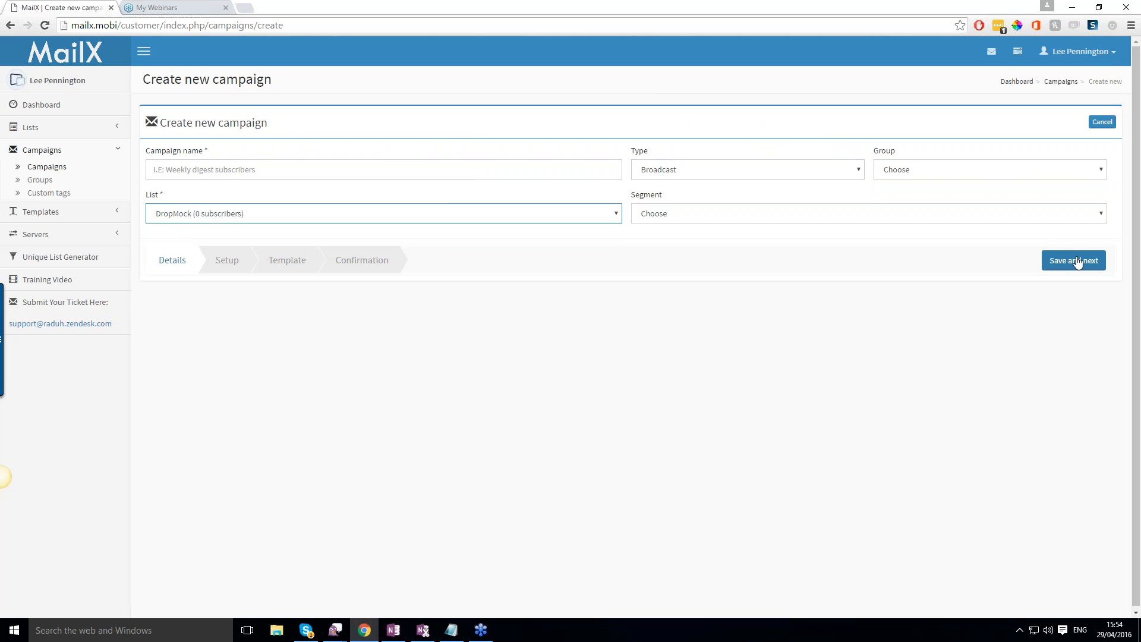
pyautogui.click(1080, 259)
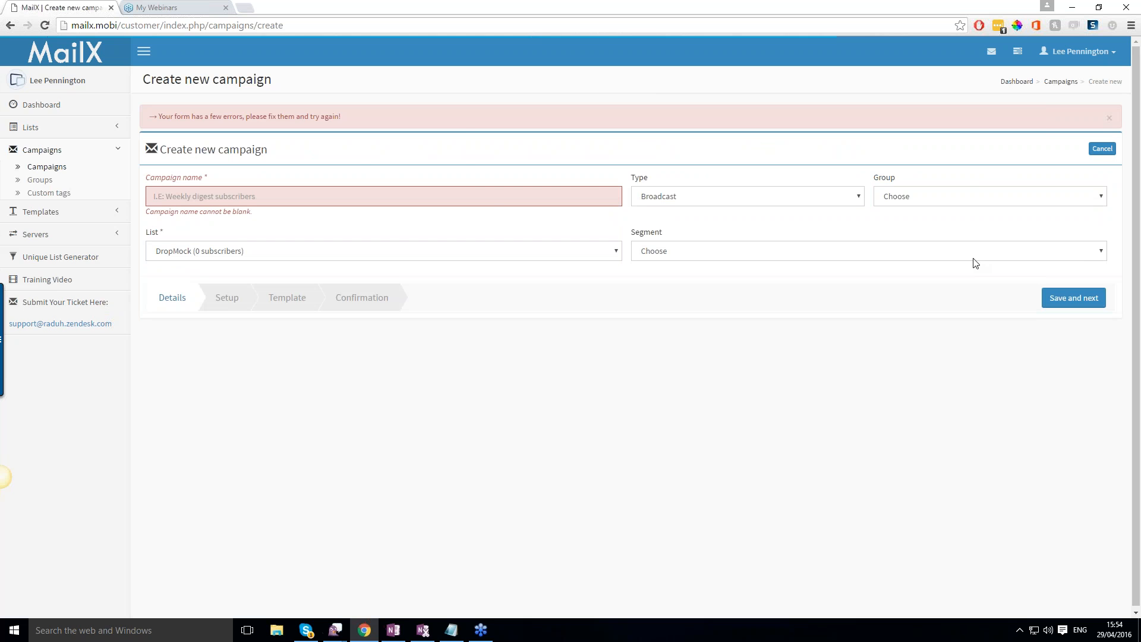
pyautogui.click(497, 196)
pyautogui.write('Test')
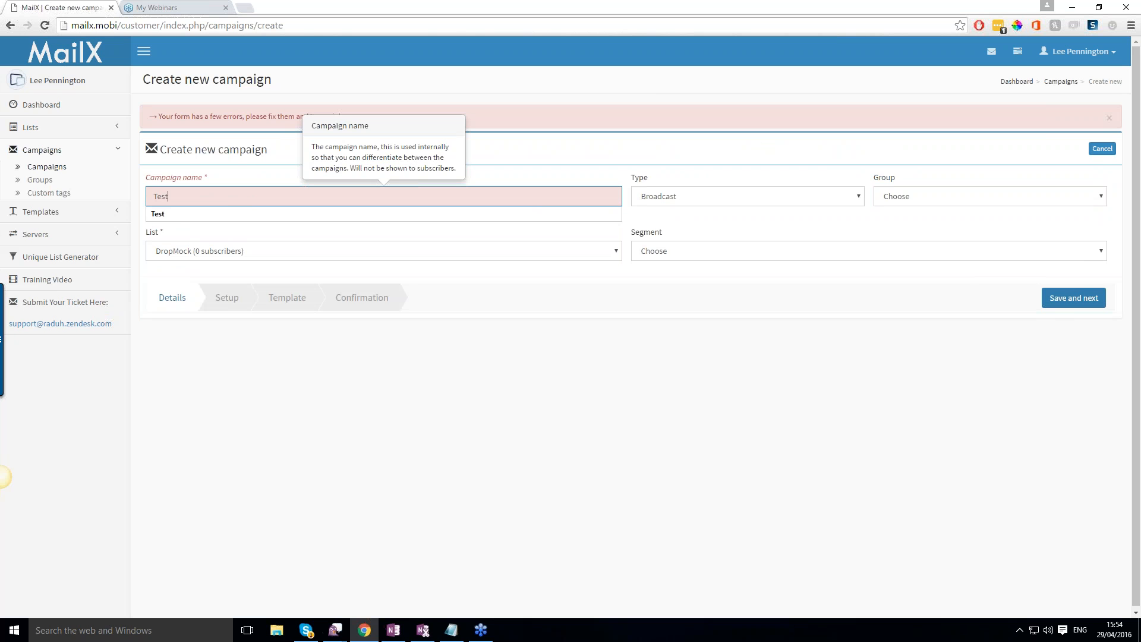
pyautogui.click(1073, 298)
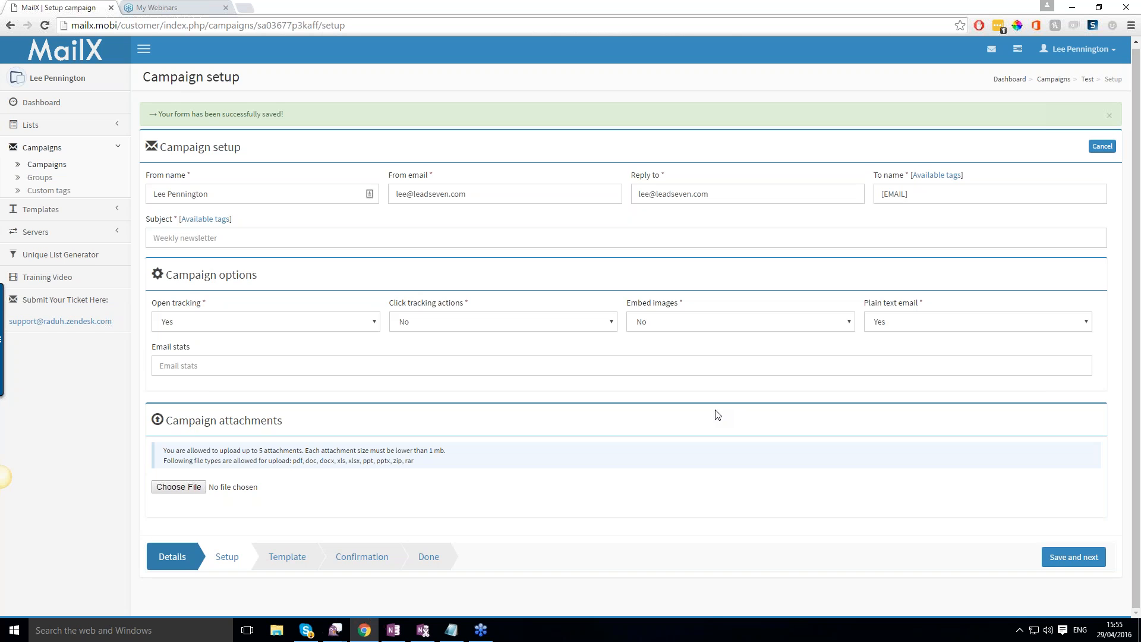
# Set the campaign's click tracking actions to Yes and enter Test as its subject.
pyautogui.click(578, 329)
pyautogui.click(514, 344)
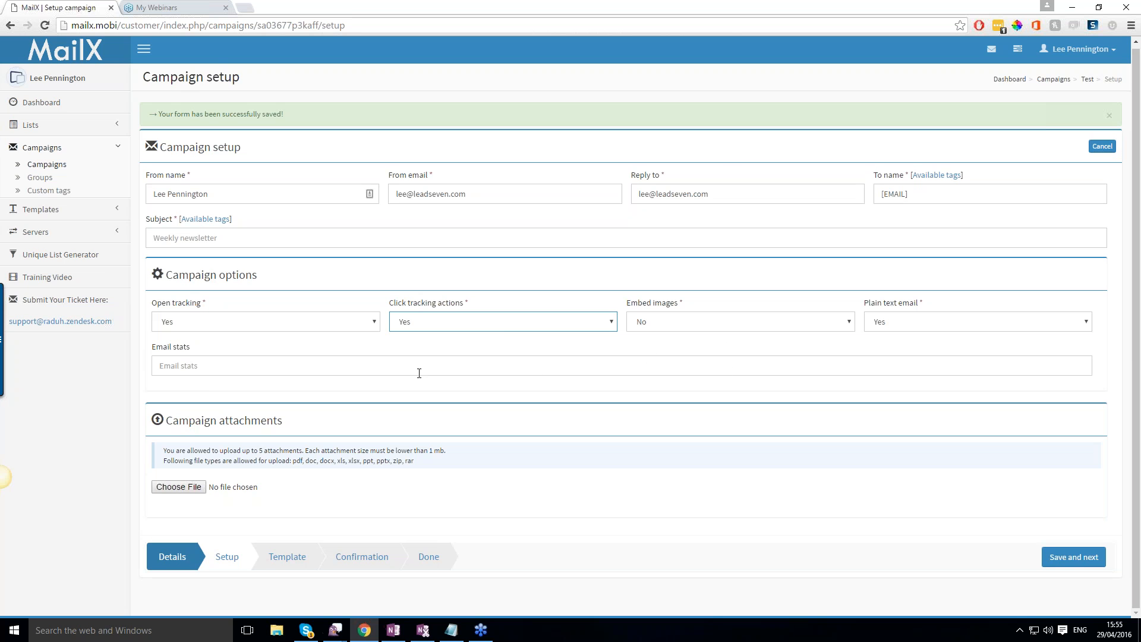
pyautogui.click(1070, 557)
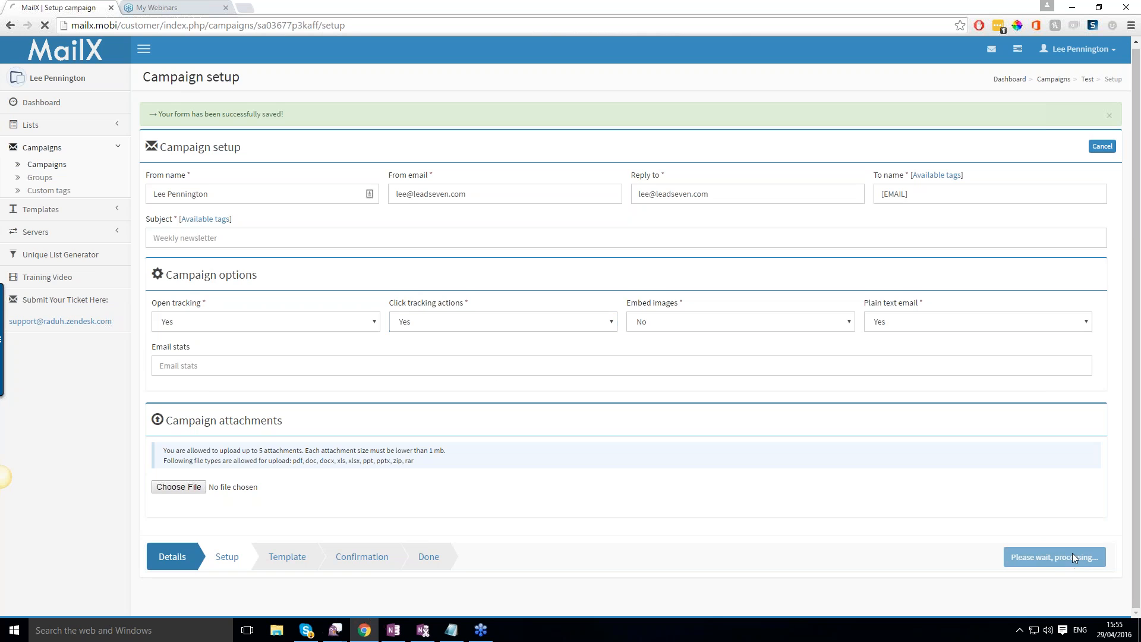
pyautogui.click(350, 234)
pyautogui.write('Test')
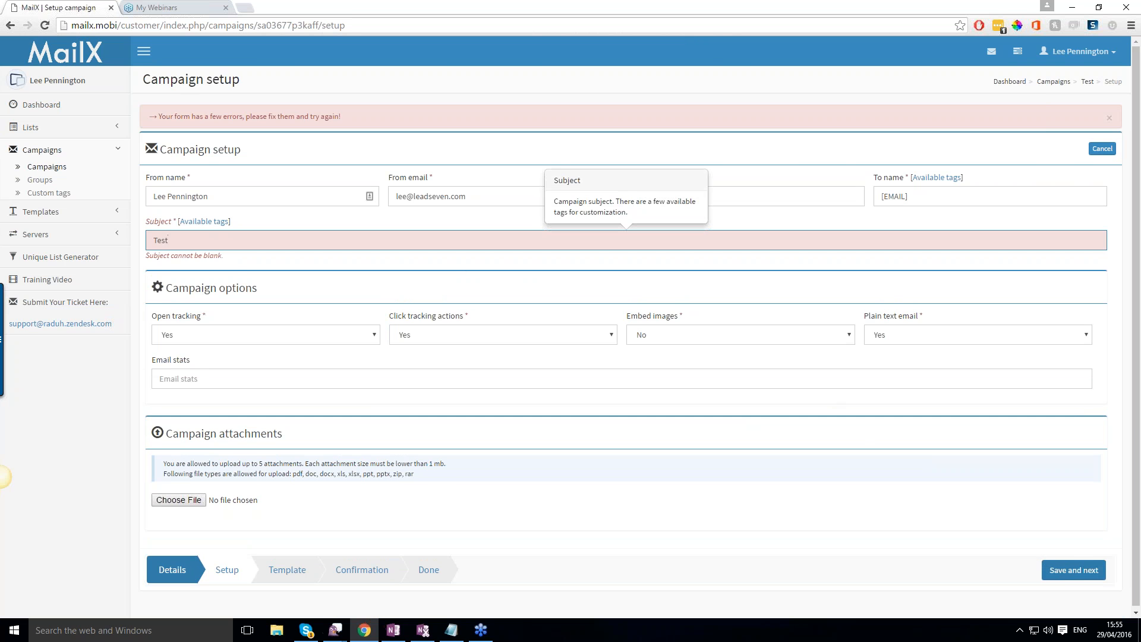
# Save the campaign setup and enter the greeting "Hey," in the email content above the unsubscribe link.
pyautogui.click(1048, 565)
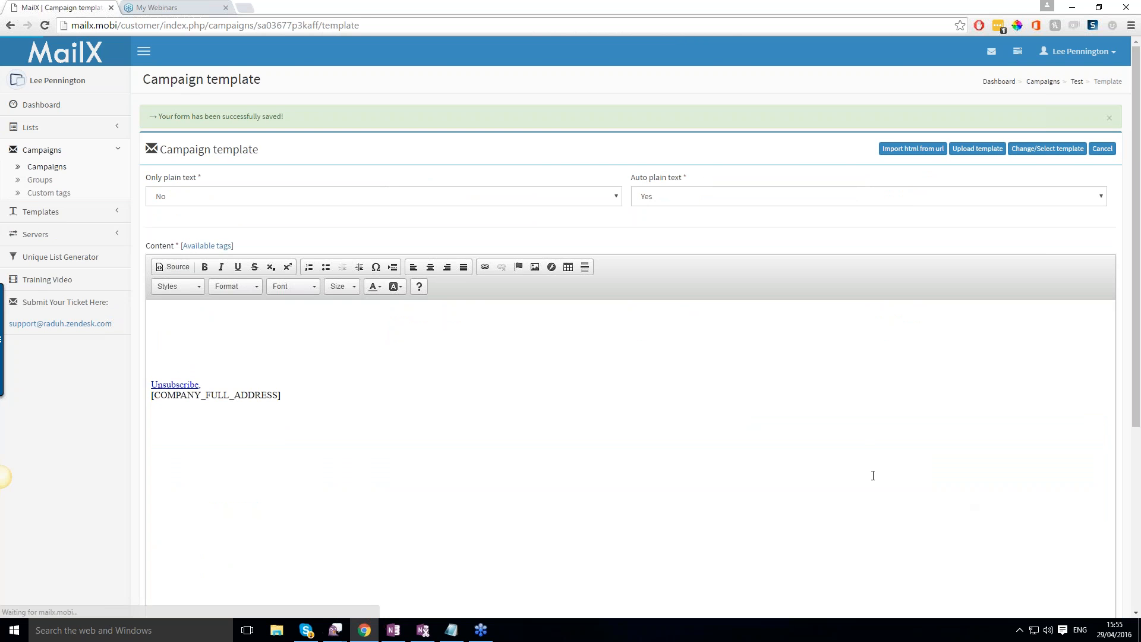
pyautogui.scroll(-3, 682, 440)
pyautogui.scroll(2, 643, 438)
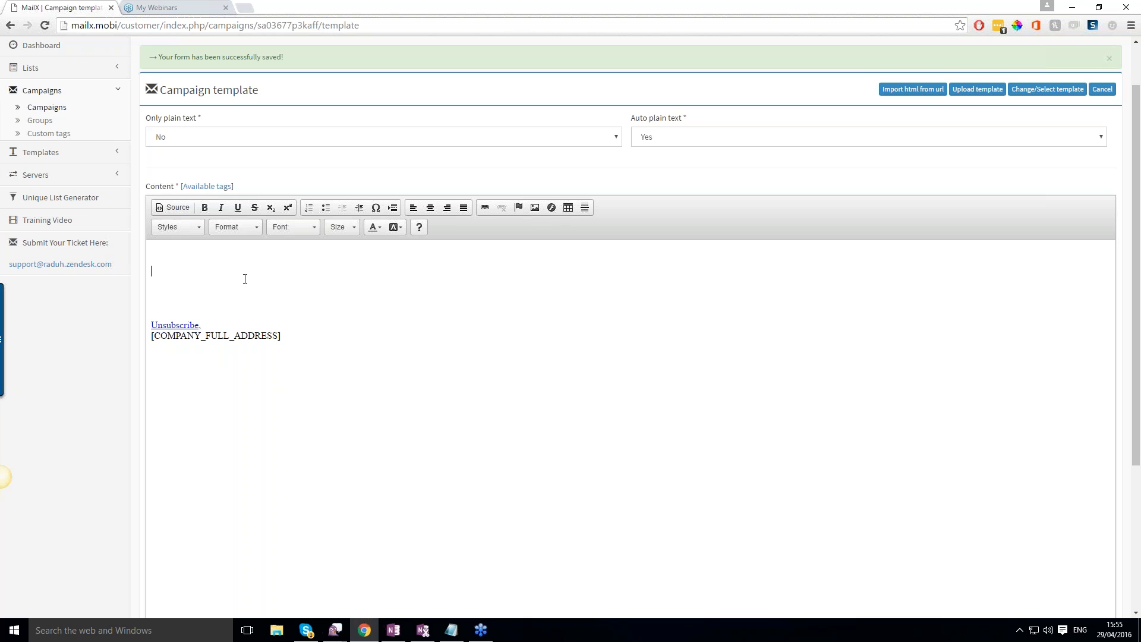
pyautogui.write('Hey,')
pyautogui.click(1140, 177)
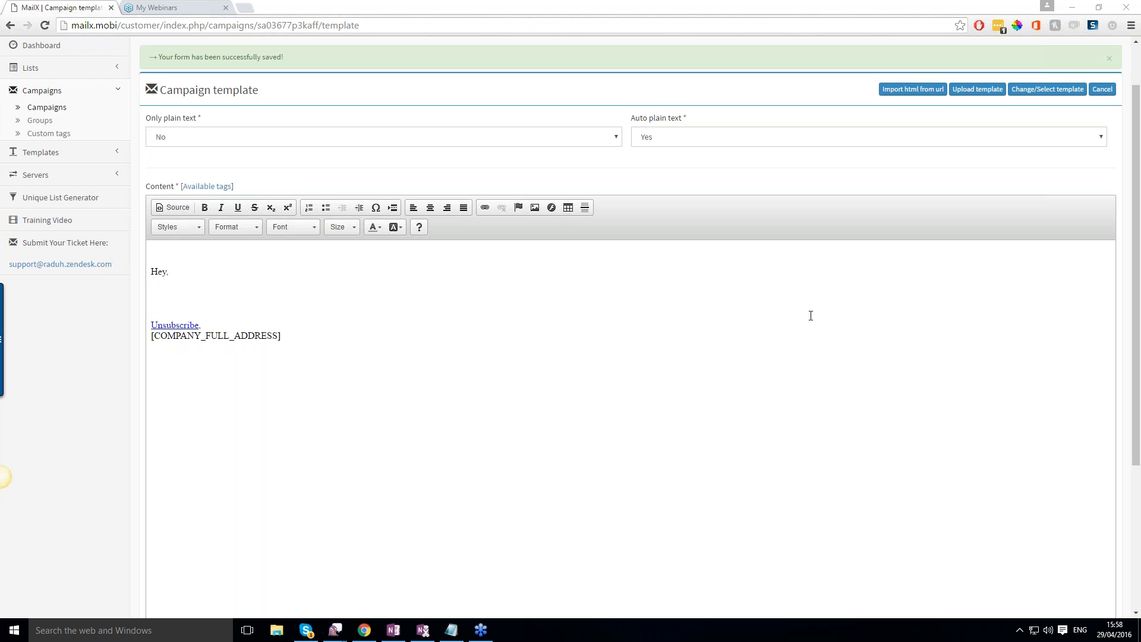
pyautogui.click(284, 290)
pyautogui.scroll(-4, 478, 330)
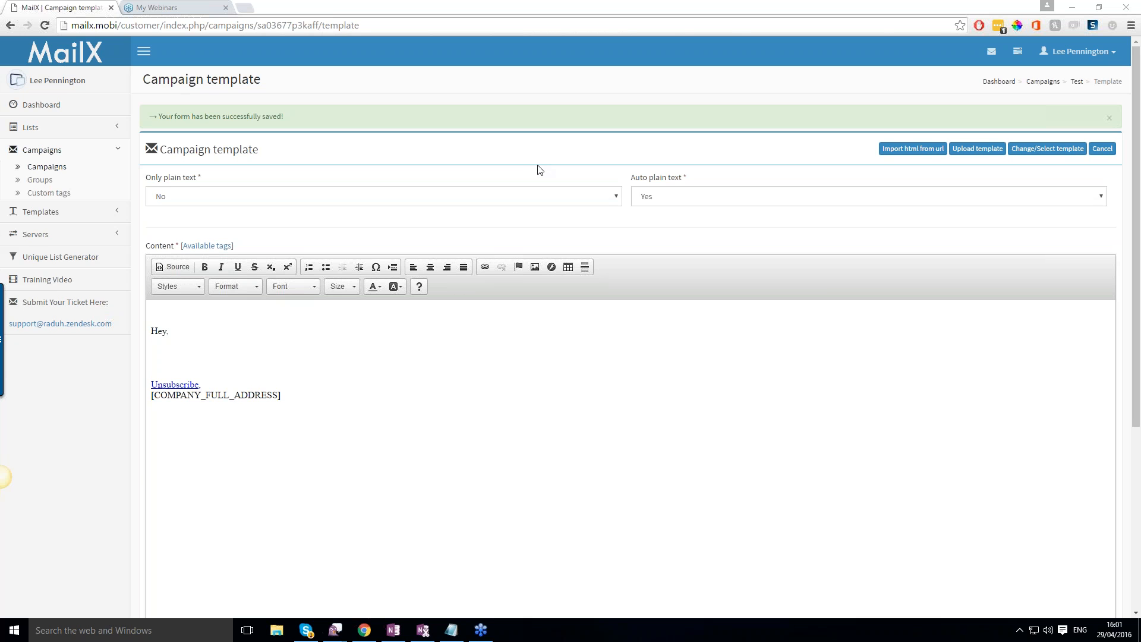
pyautogui.click(452, 630)
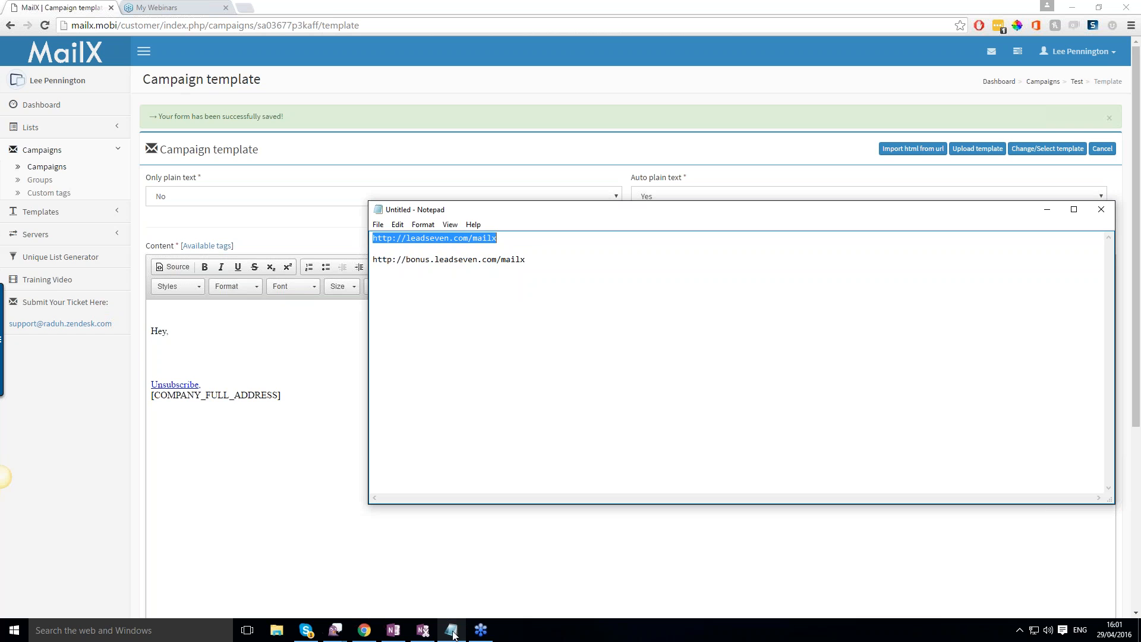
pyautogui.moveTo(527, 263); pyautogui.dragTo(373, 262)
pyautogui.rightClick(391, 261)
pyautogui.click(458, 301)
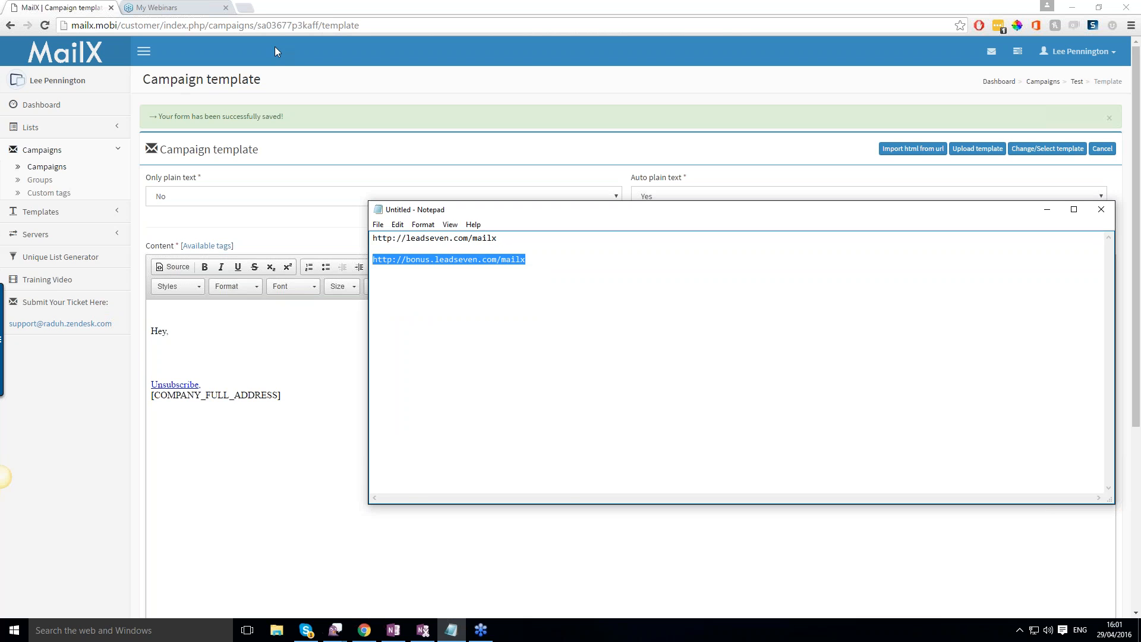
pyautogui.click(244, 7)
pyautogui.rightClick(244, 22)
pyautogui.click(281, 79)
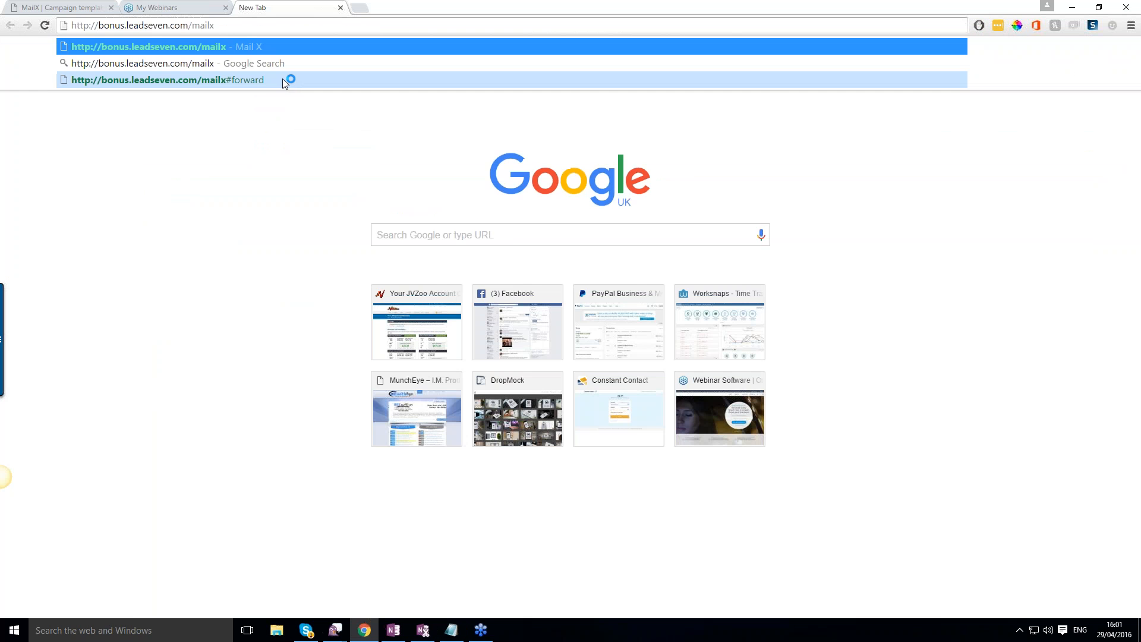
pyautogui.press('Return')
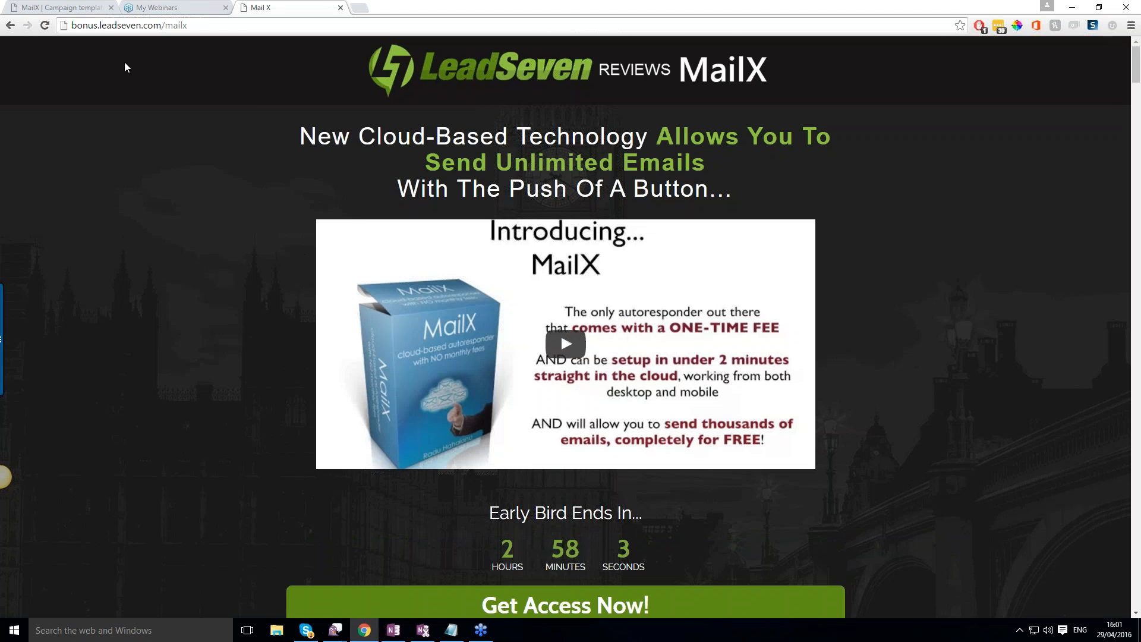
# Copy the web address of the opened MailX bonus page for sharing.
pyautogui.click(114, 28)
pyautogui.rightClick(119, 25)
pyautogui.click(149, 67)
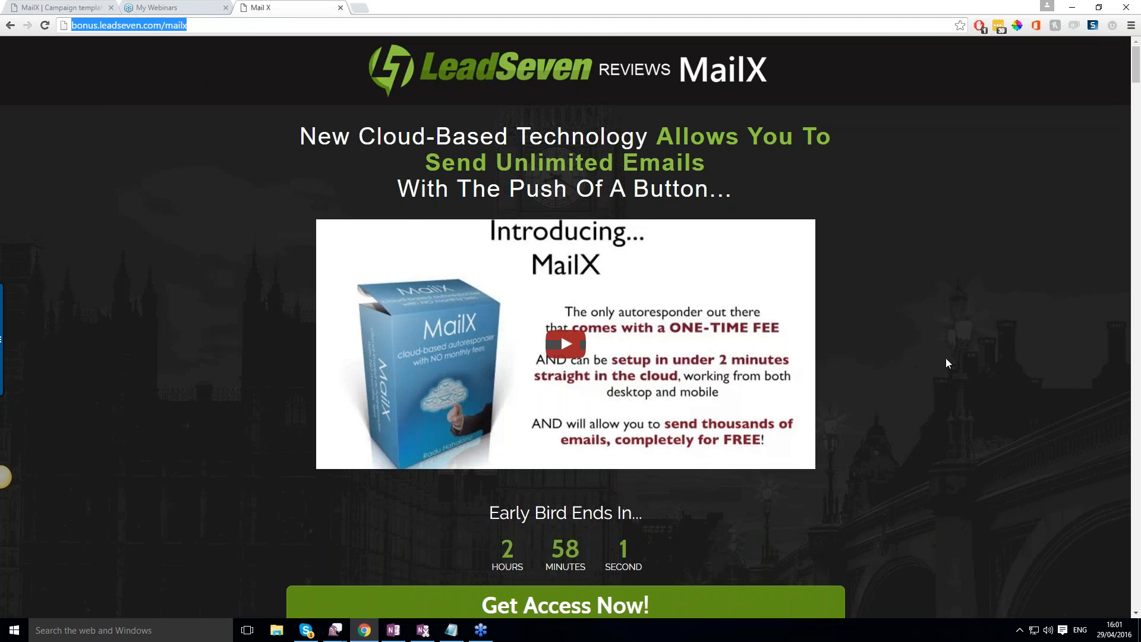
pyautogui.click(1016, 440)
pyautogui.rightClick(1026, 431)
pyautogui.click(1061, 482)
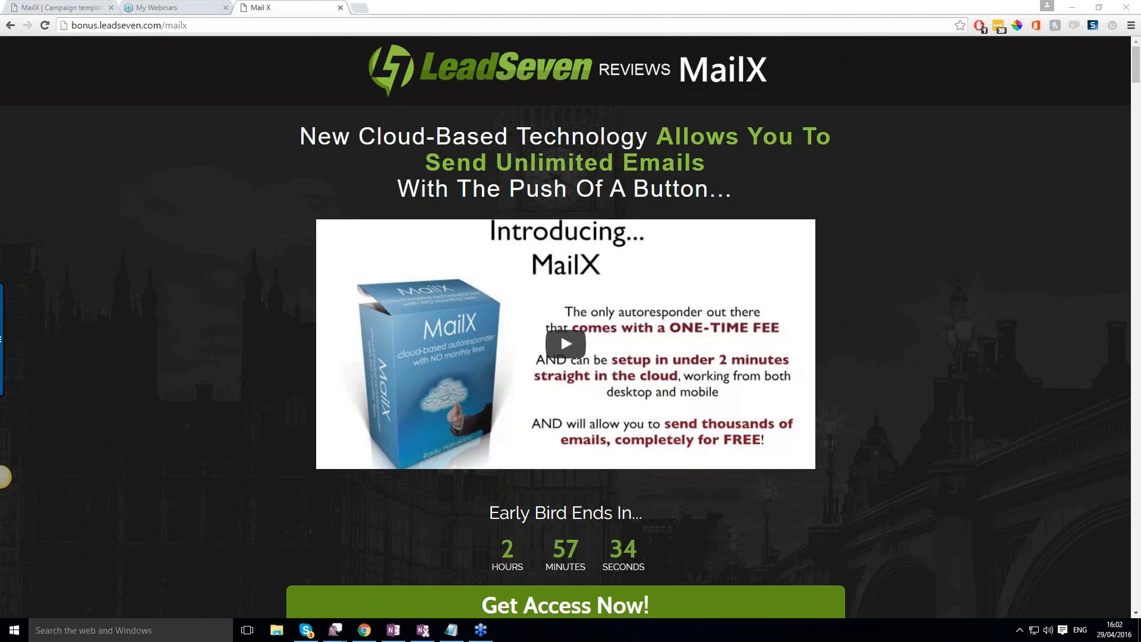
# Examine the bonus page's MailX introduction, package features and LeadSeven review.
pyautogui.scroll(-7, 590, 221)
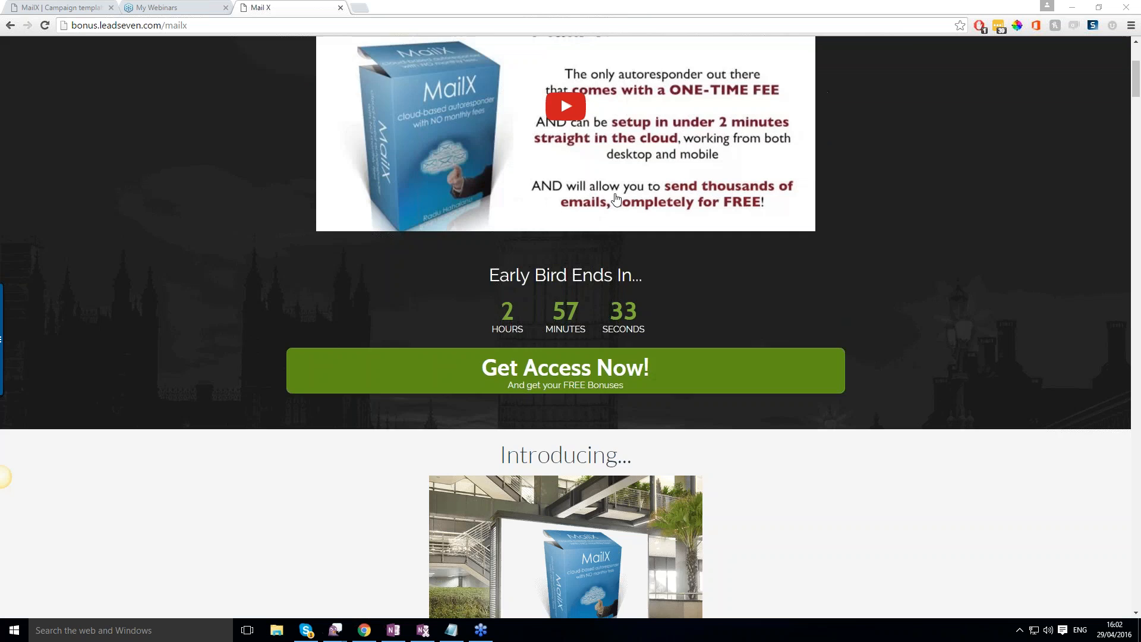
pyautogui.scroll(-2, 589, 221)
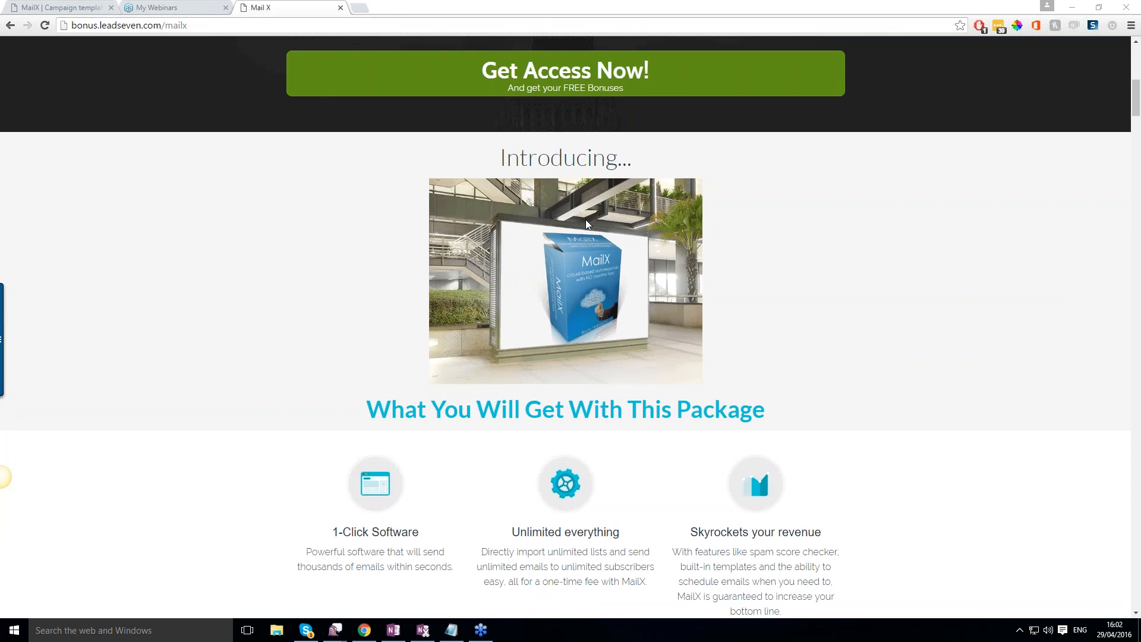
pyautogui.scroll(-2, 587, 222)
pyautogui.scroll(3, 587, 222)
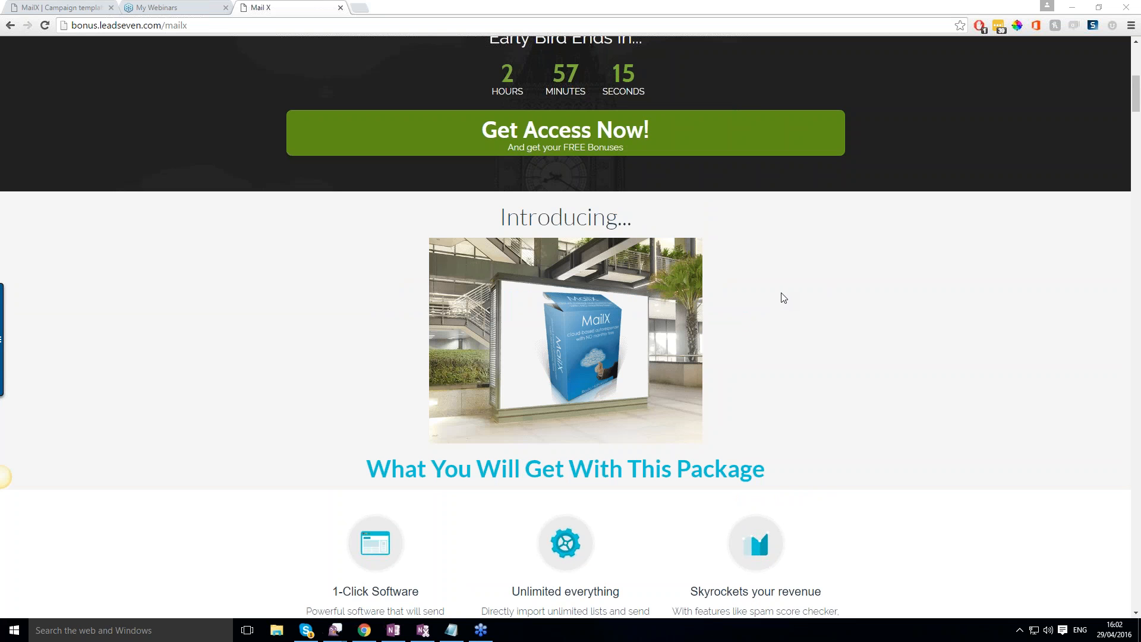
pyautogui.scroll(-12, 785, 297)
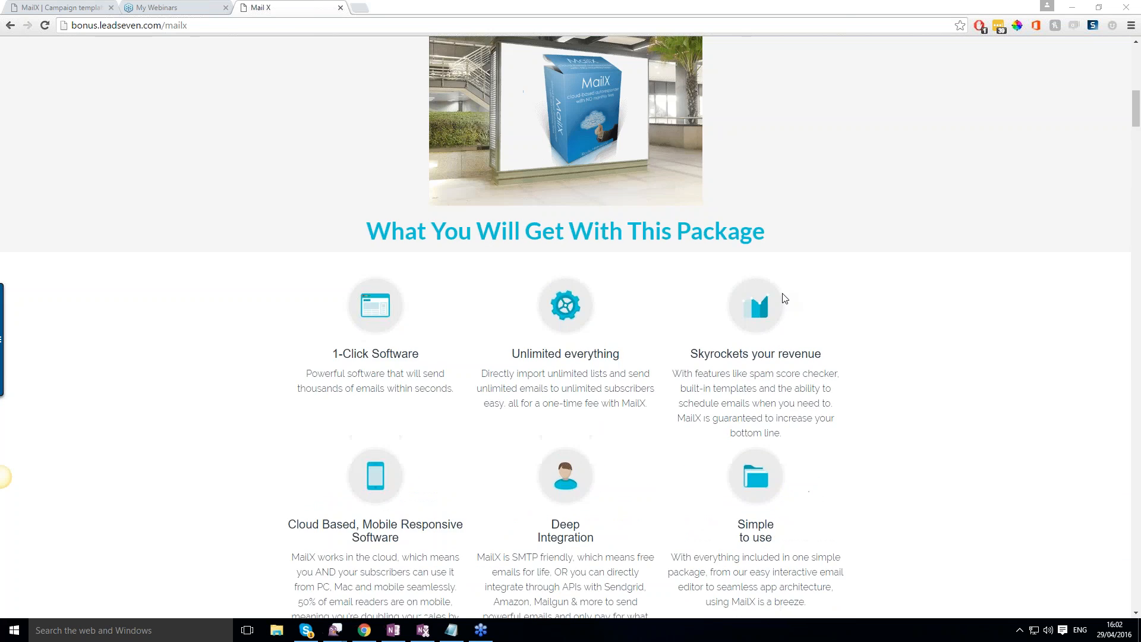
pyautogui.scroll(-1, 778, 291)
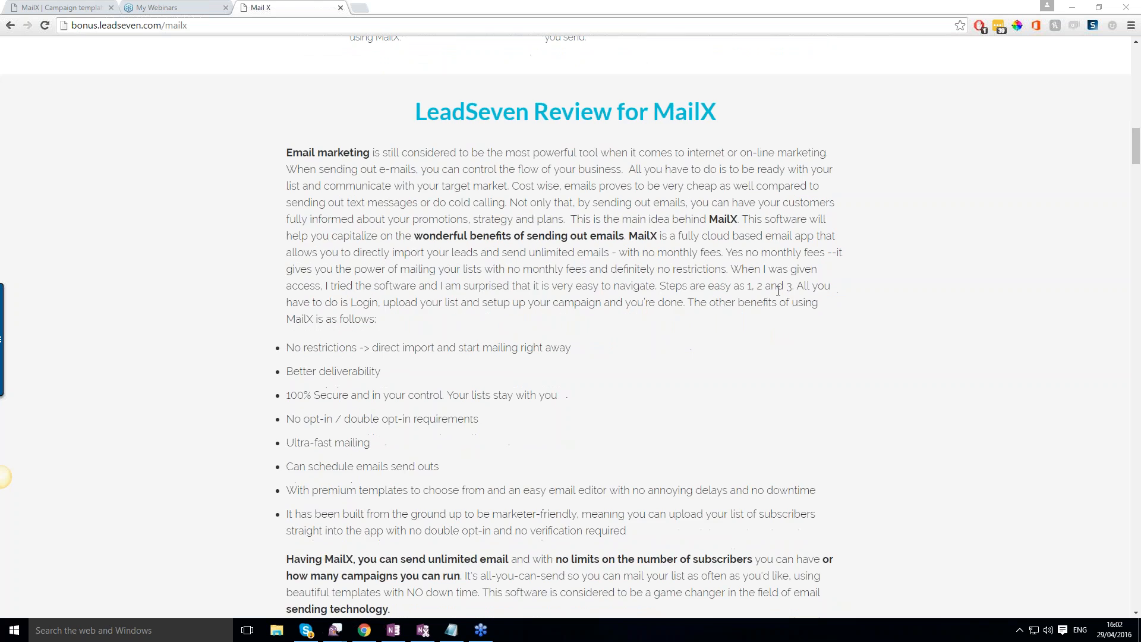
pyautogui.scroll(-7, 778, 292)
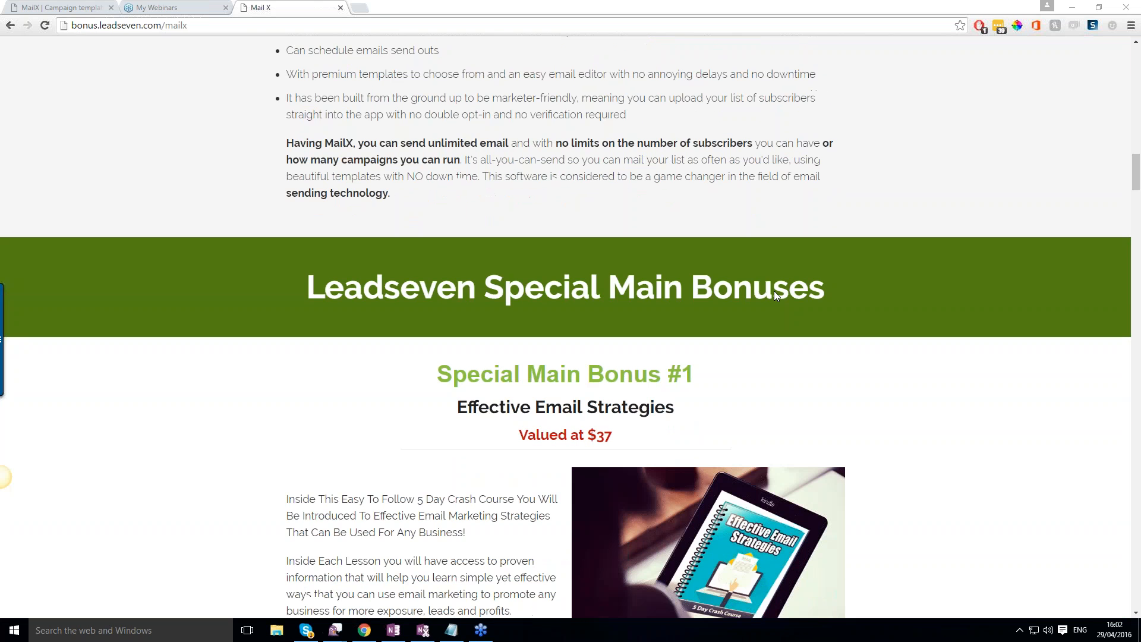
# Examine Special Main Bonuses #1 to #4, from Effective Email Strategies to 100 Auto Responder Marketing Emails.
pyautogui.scroll(-2, 775, 295)
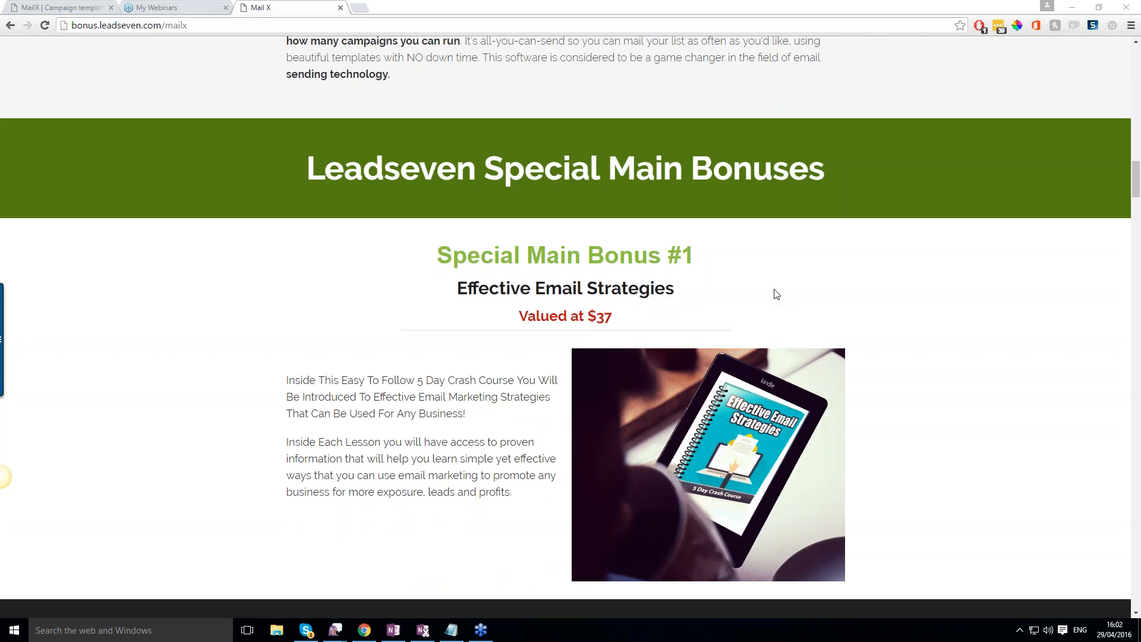
pyautogui.scroll(-1, 776, 294)
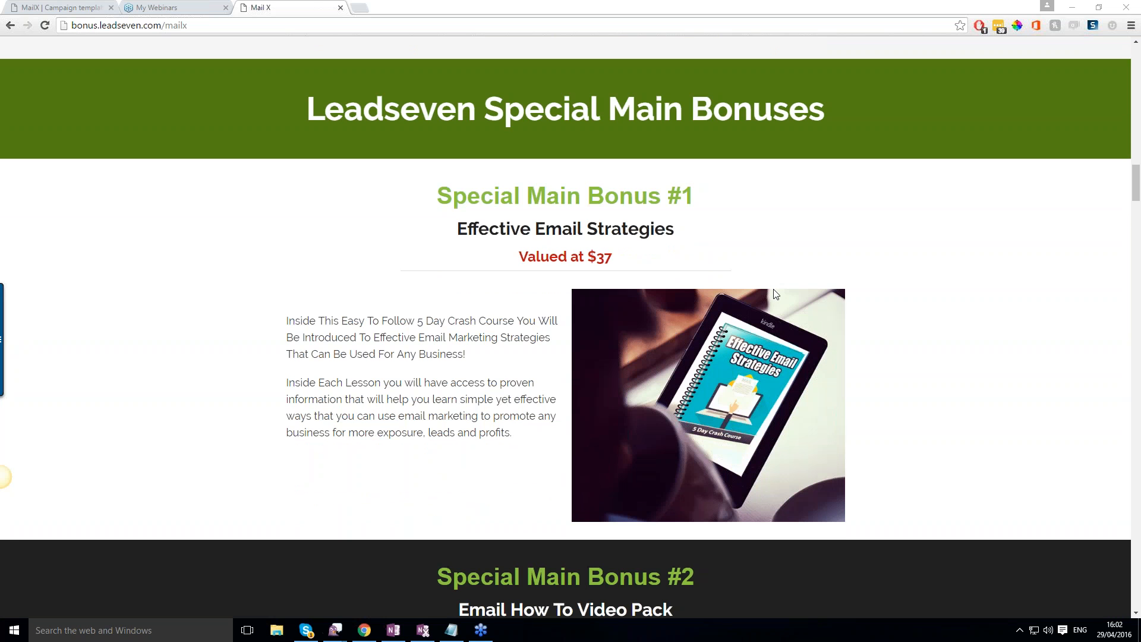
pyautogui.scroll(-3, 775, 294)
pyautogui.scroll(-2, 775, 294)
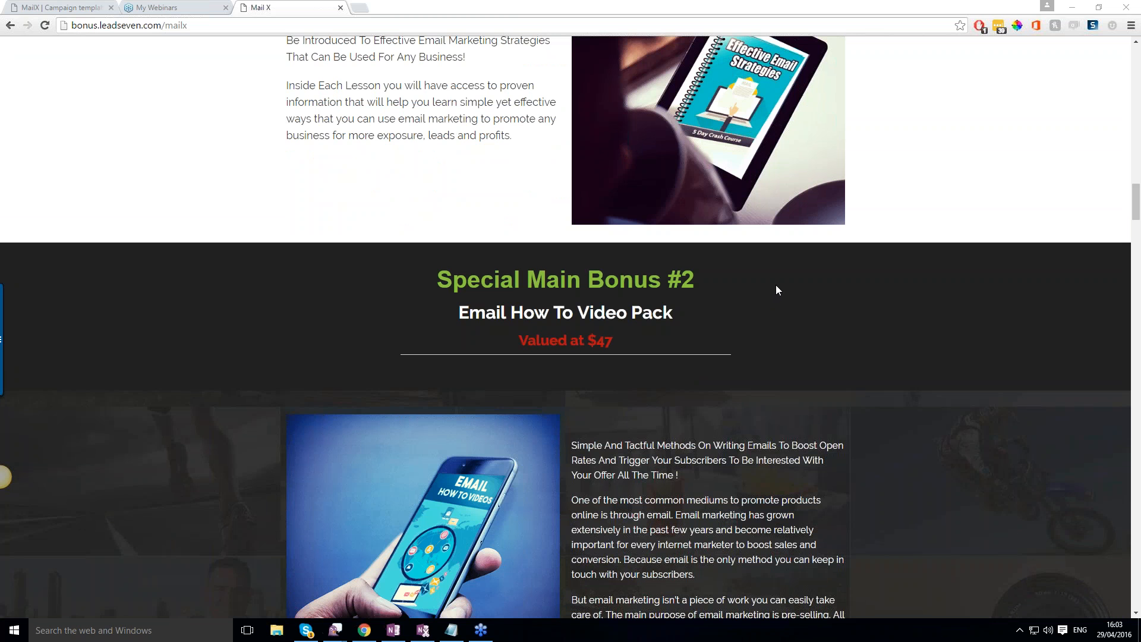
pyautogui.scroll(-2, 777, 290)
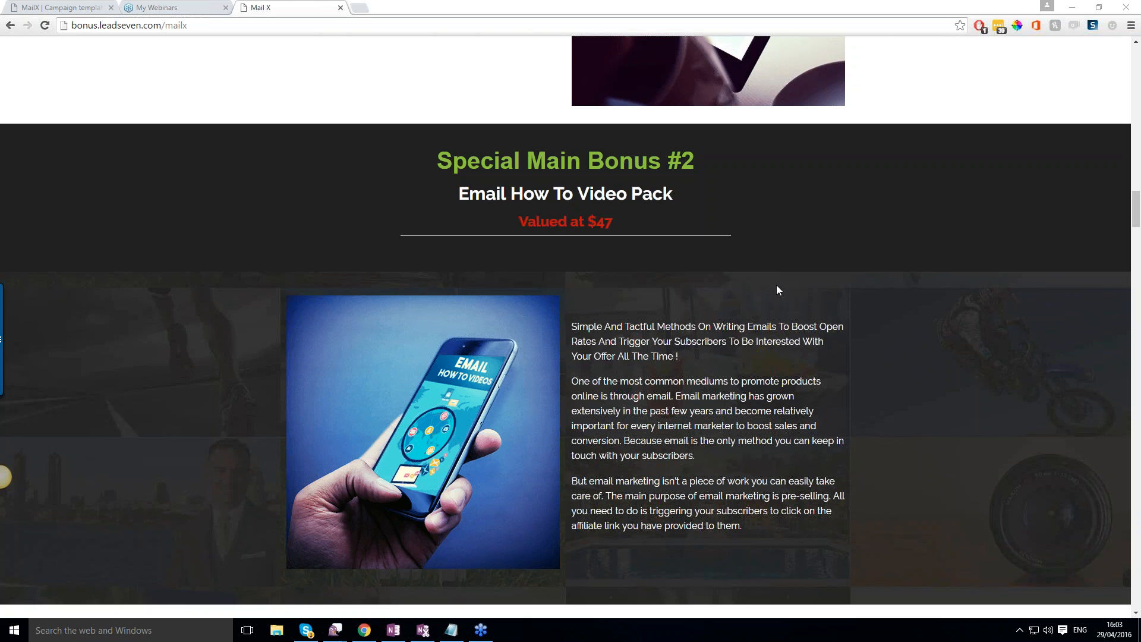
pyautogui.scroll(-6, 777, 289)
pyautogui.scroll(-1, 778, 288)
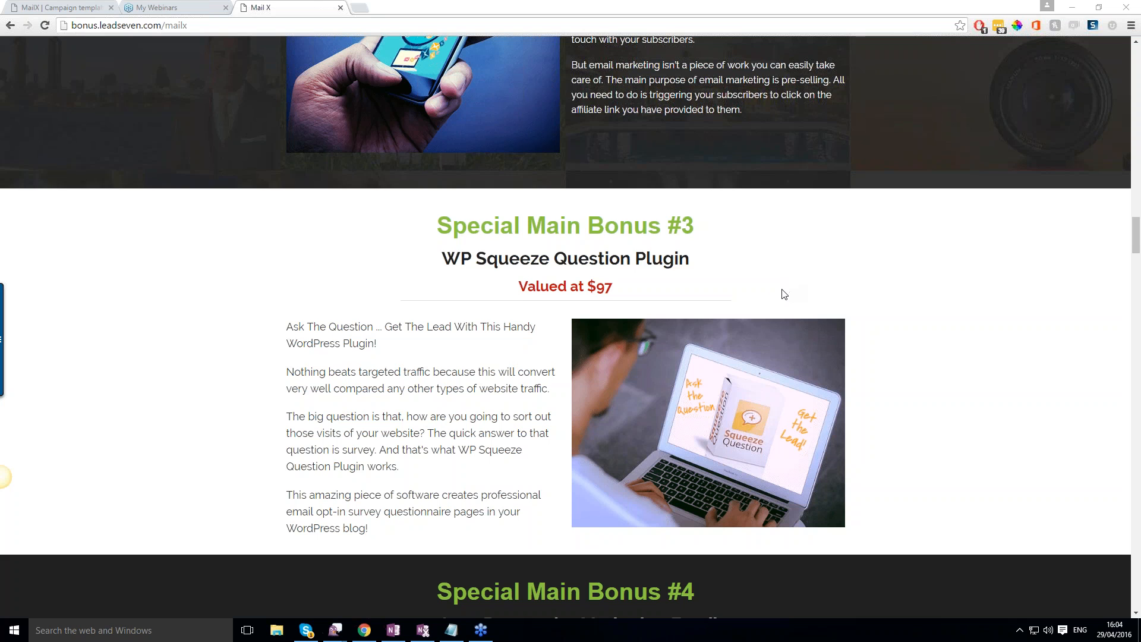
pyautogui.scroll(-1, 781, 295)
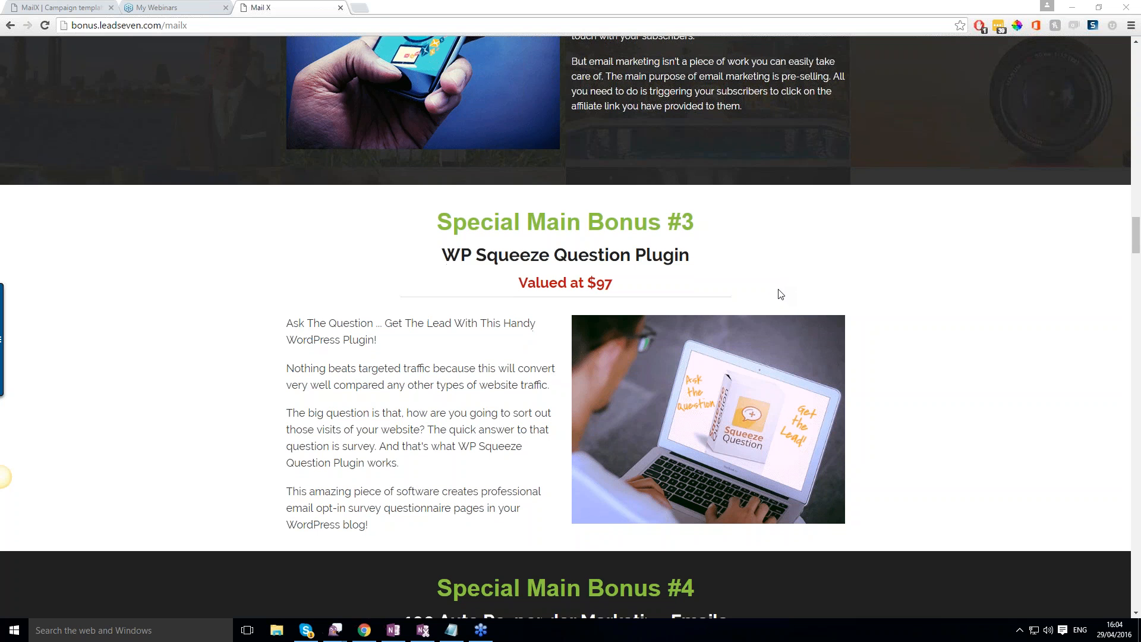
pyautogui.scroll(-2, 780, 295)
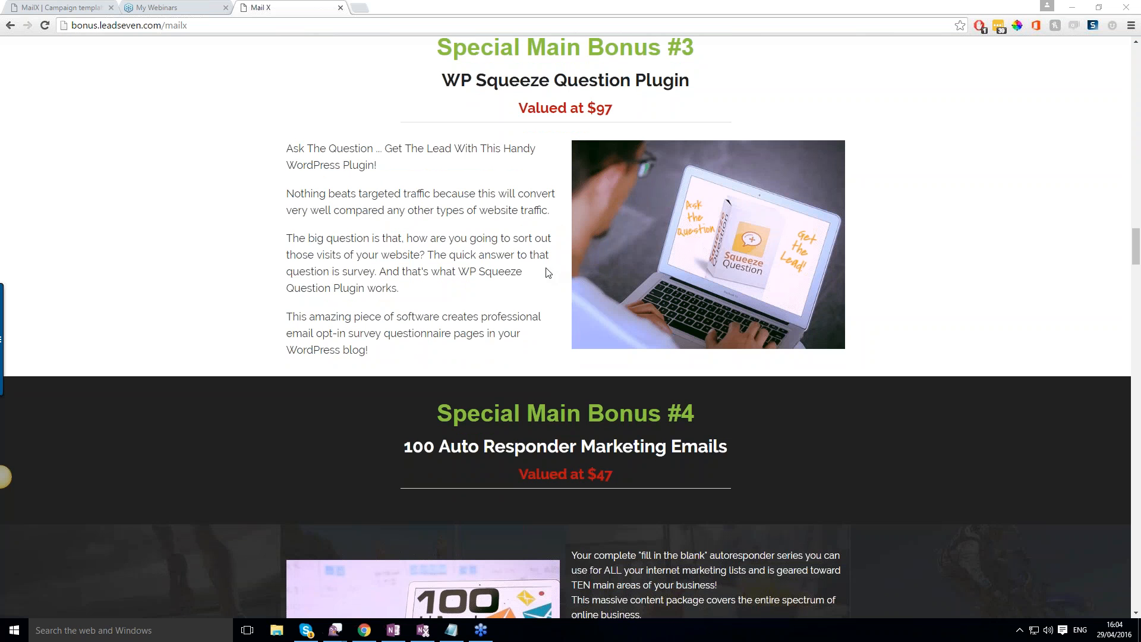
pyautogui.scroll(-1, 543, 274)
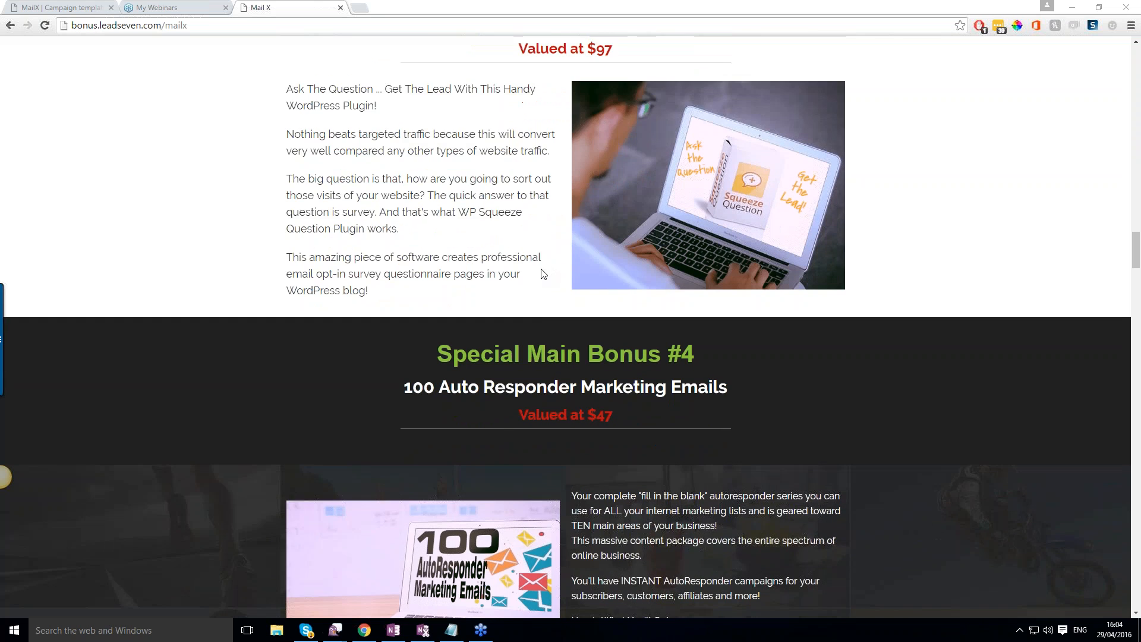
pyautogui.scroll(-3, 541, 273)
pyautogui.scroll(-1, 667, 289)
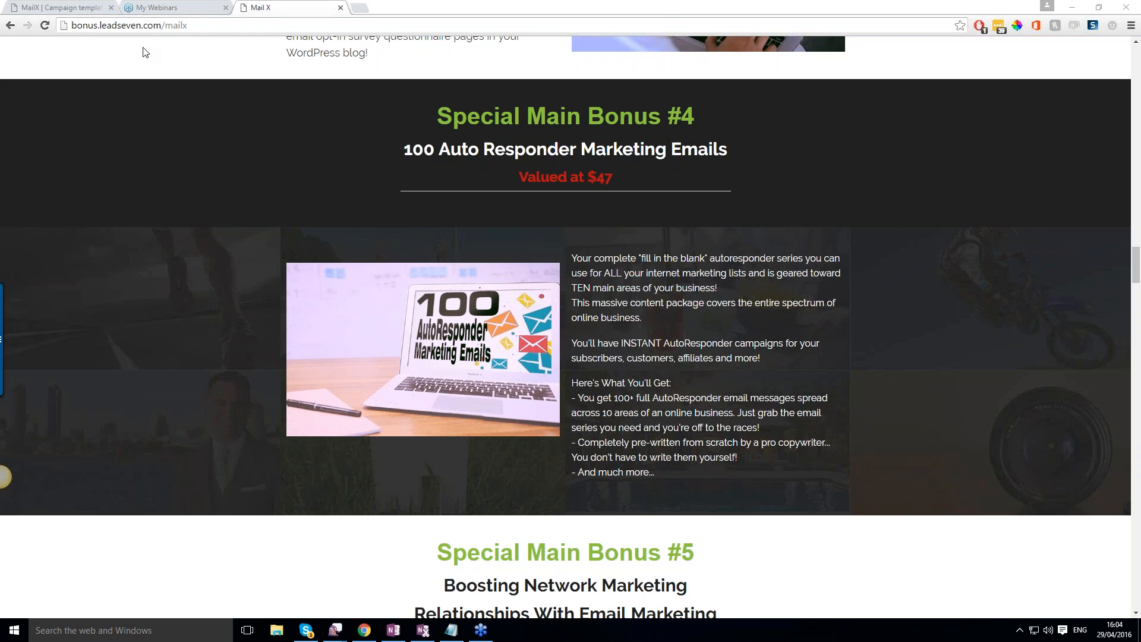
# Examine Special Main Bonus #5, Special OTO1 Bonuses #1 to #3, and Bonus #1 of the Main Bonuses section.
pyautogui.click(84, 8)
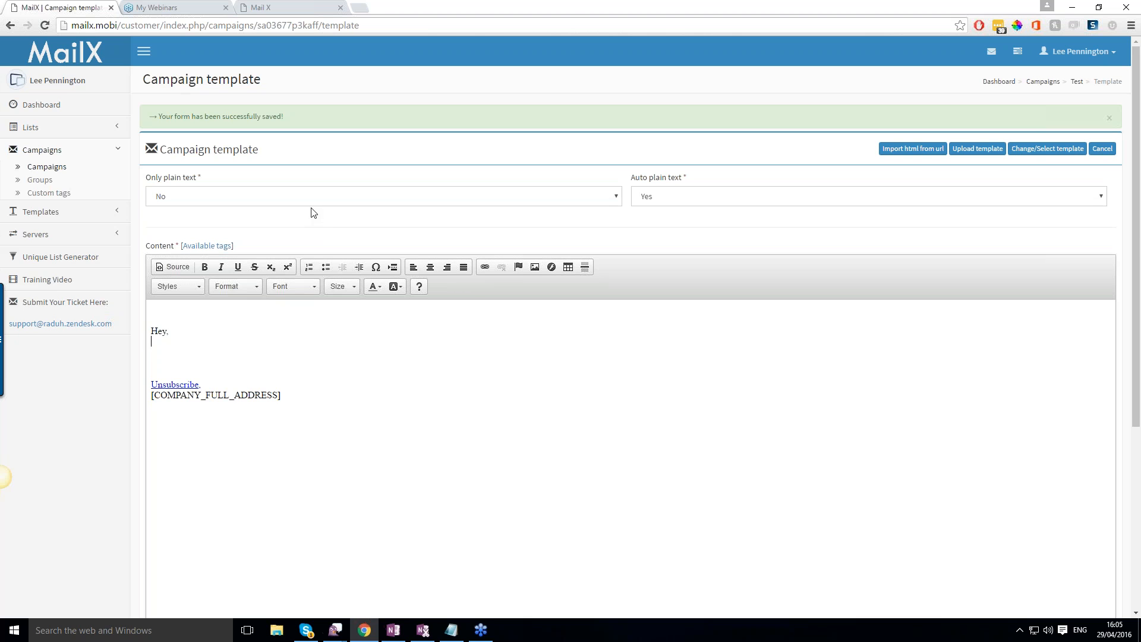
pyautogui.click(274, 7)
pyautogui.scroll(-6, 523, 280)
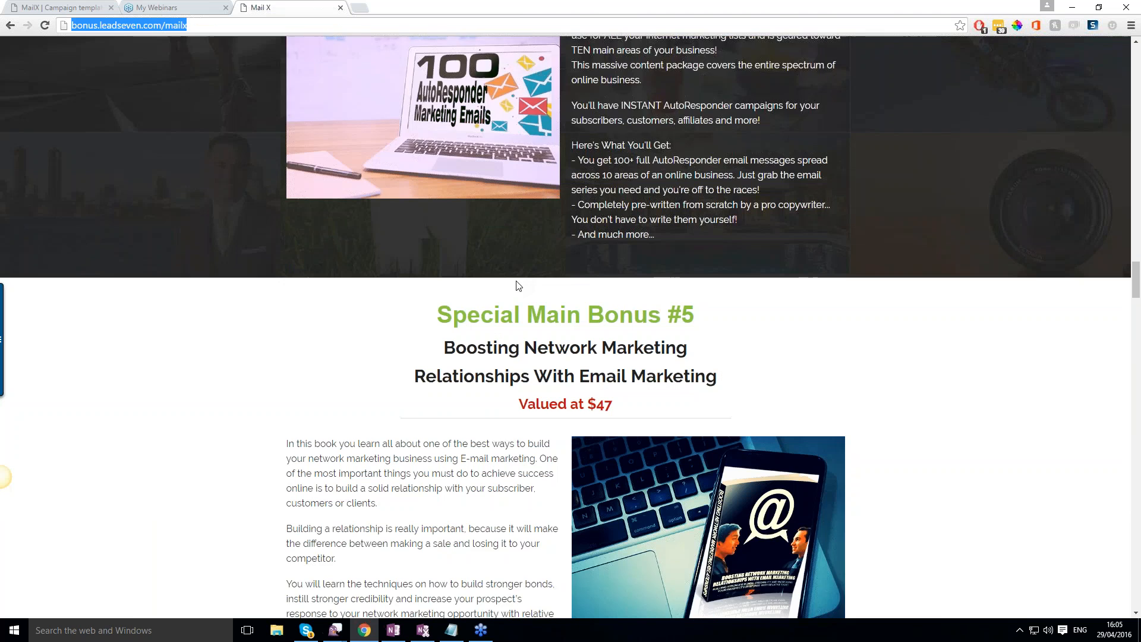
pyautogui.scroll(-1, 464, 295)
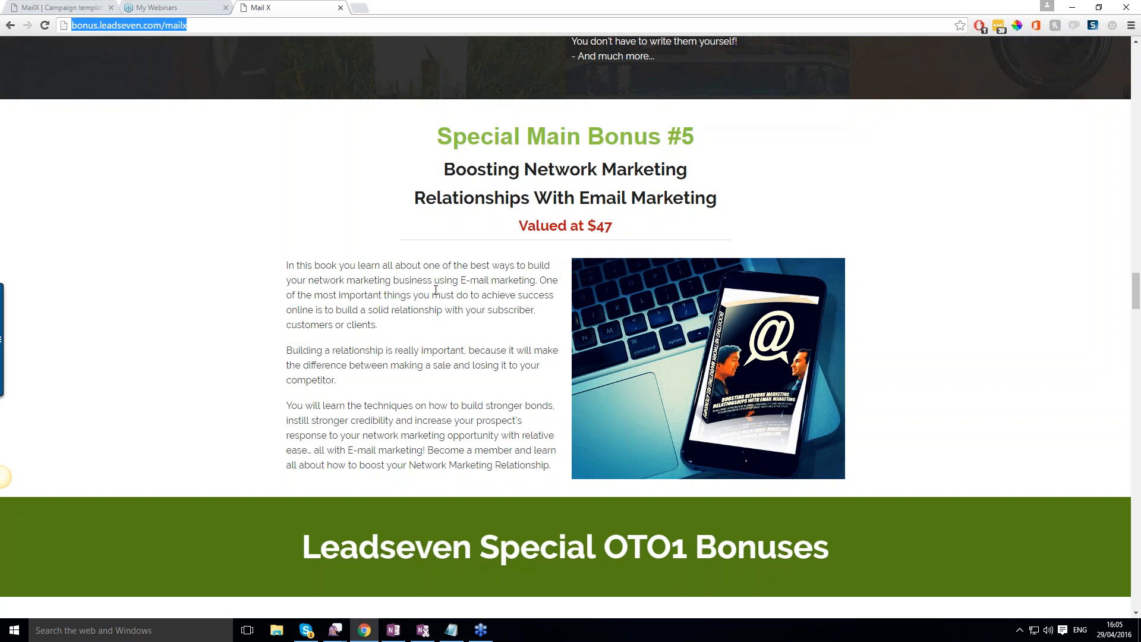
pyautogui.scroll(-1, 433, 291)
pyautogui.scroll(-7, 429, 291)
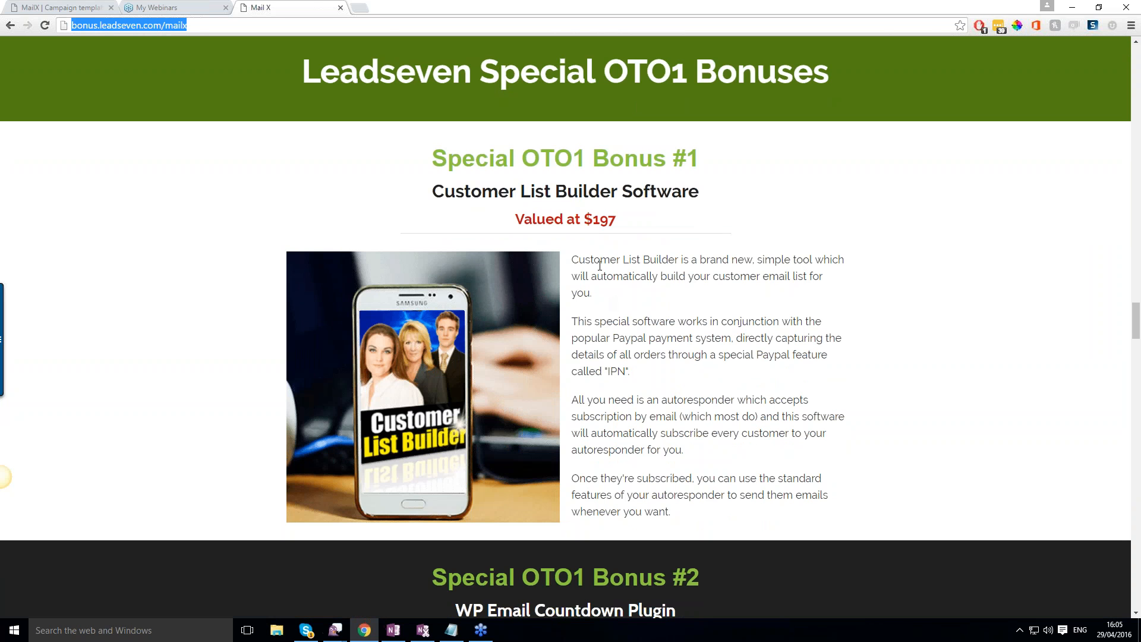
pyautogui.scroll(-1, 616, 271)
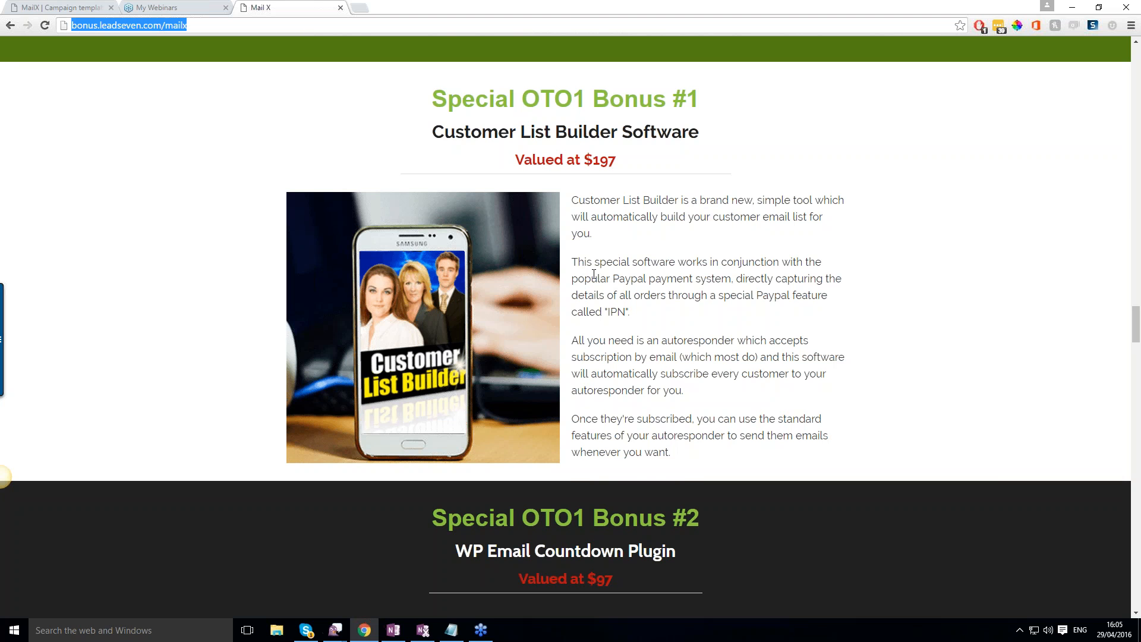
pyautogui.scroll(-3, 597, 273)
pyautogui.scroll(-4, 559, 279)
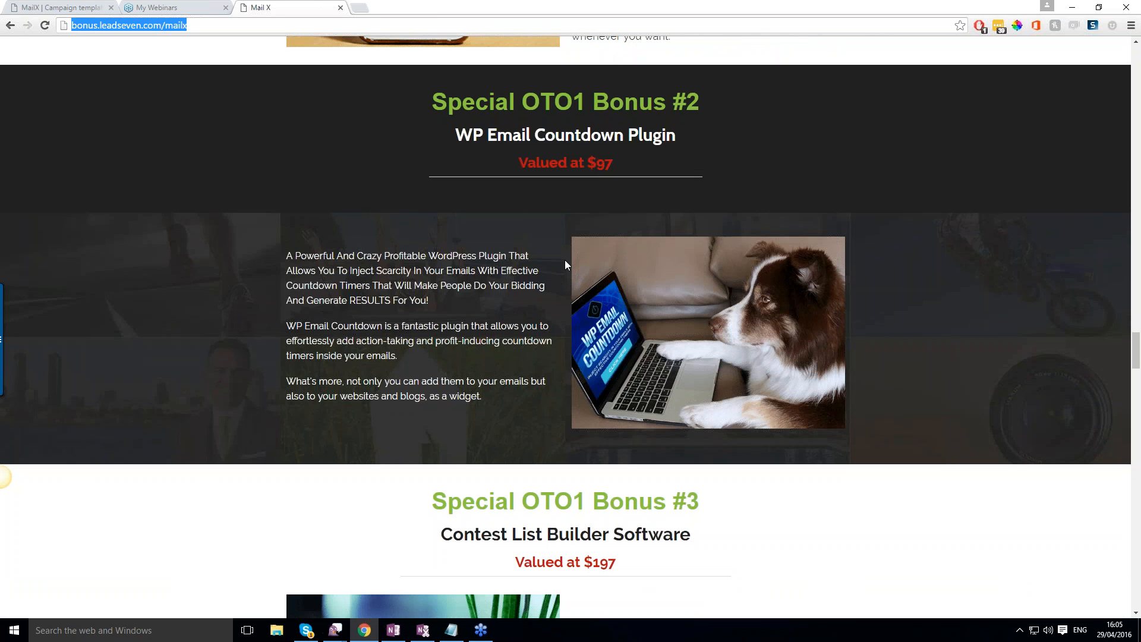
pyautogui.scroll(-5, 583, 269)
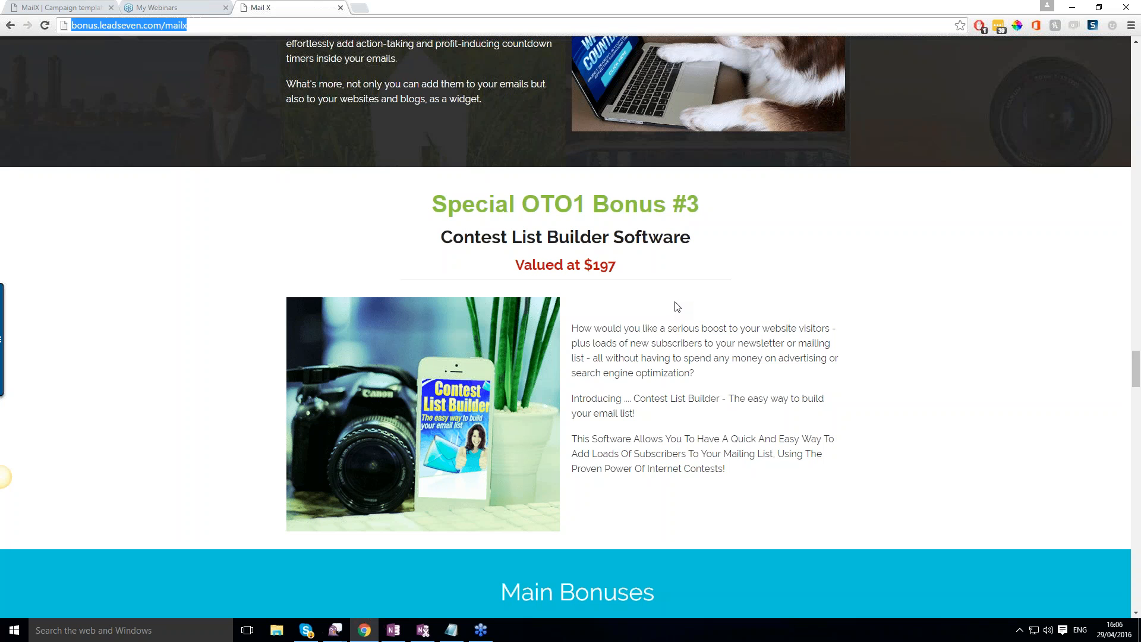
pyautogui.scroll(-4, 675, 309)
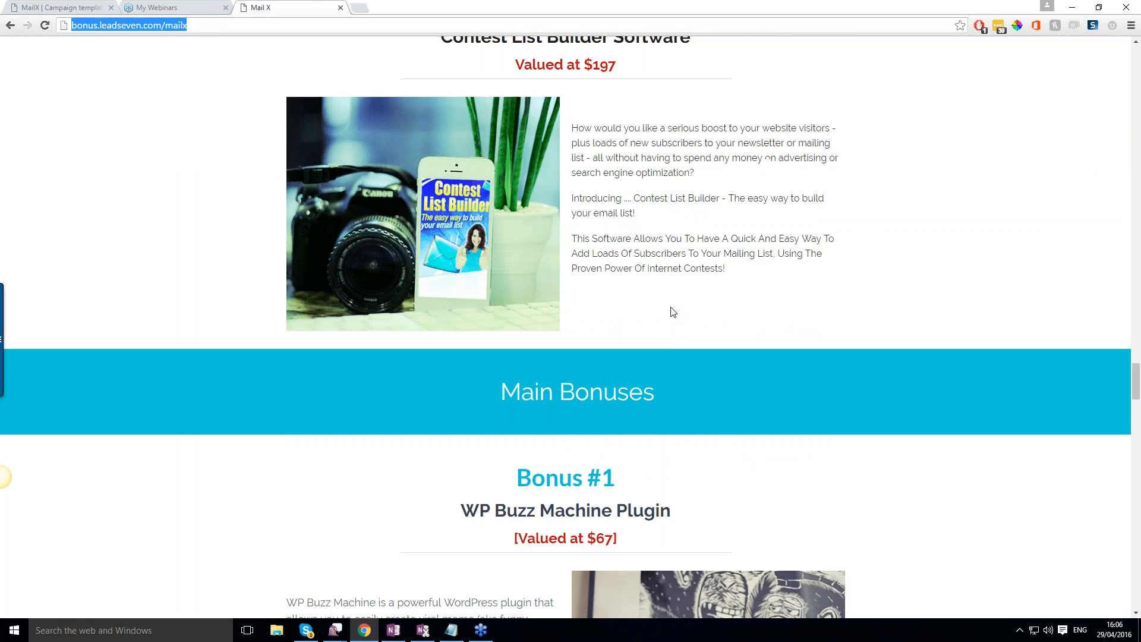
pyautogui.scroll(-5, 672, 306)
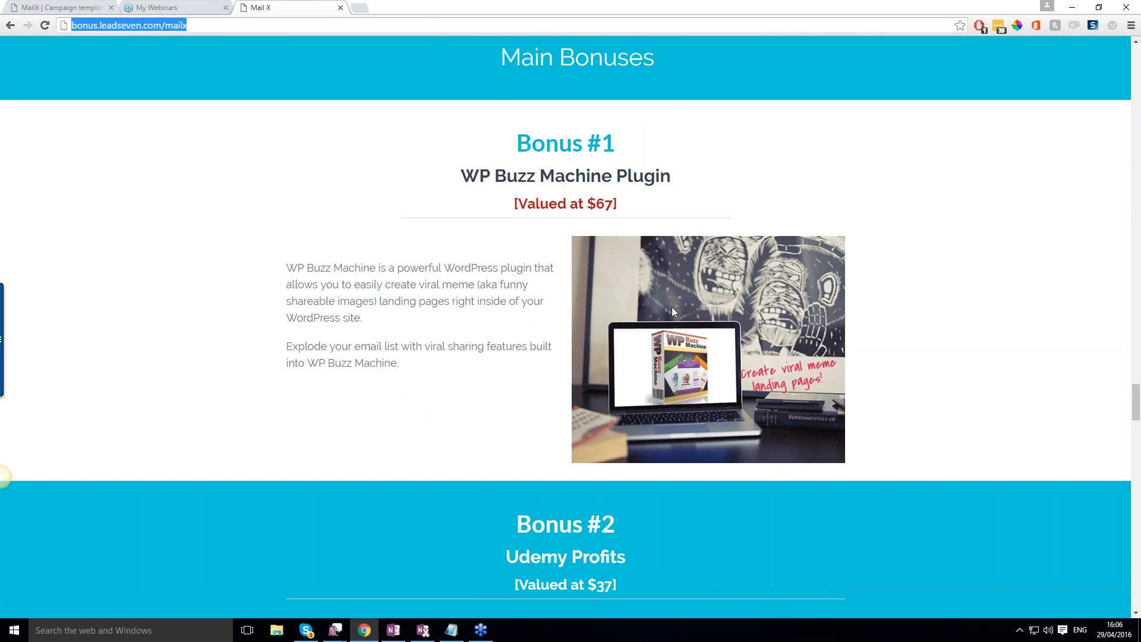
pyautogui.scroll(1, 672, 307)
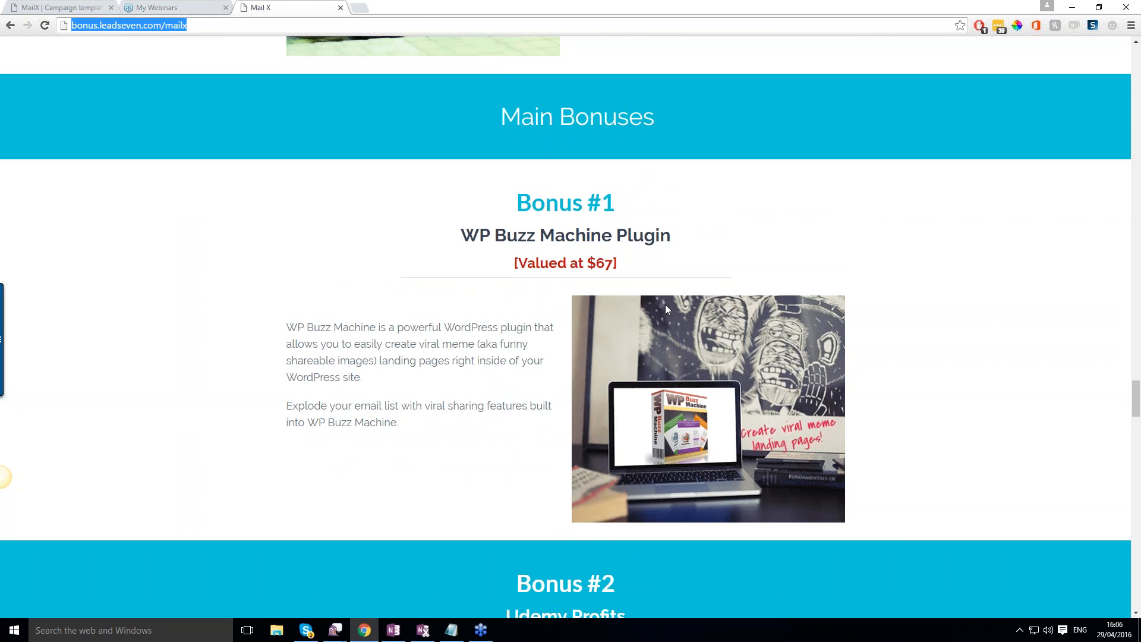
# Examine Main Bonuses #2 to #4: Udemy Profits, WP Flash Pages and WP Video Optin.
pyautogui.scroll(-1, 654, 304)
pyautogui.scroll(-4, 507, 300)
pyautogui.scroll(-2, 505, 299)
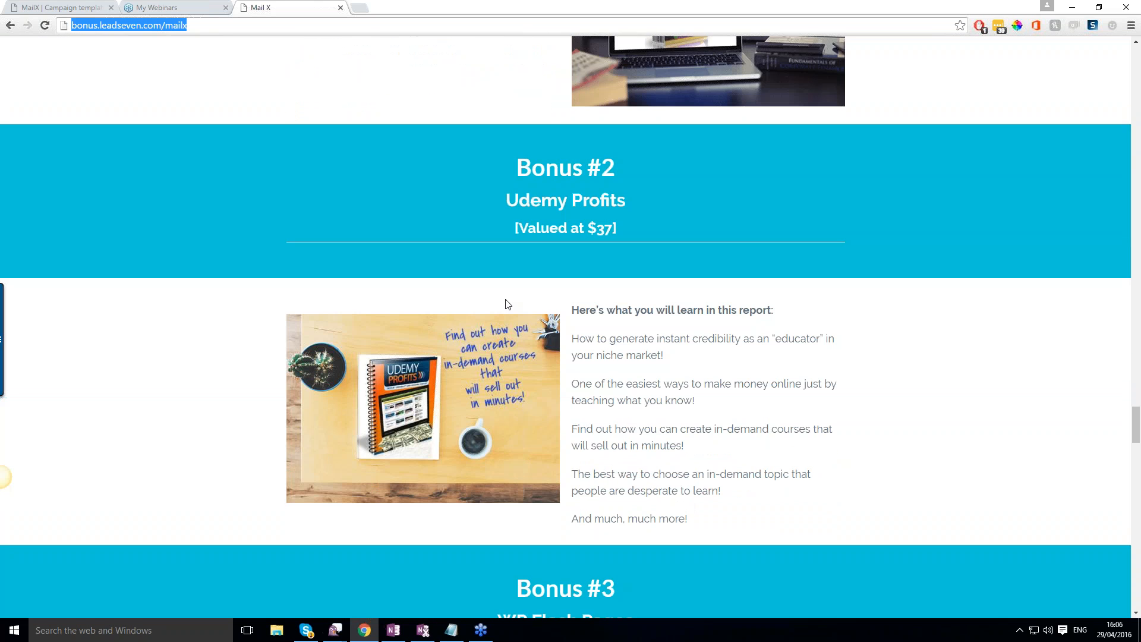
pyautogui.scroll(-1, 504, 296)
pyautogui.scroll(-1, 504, 296)
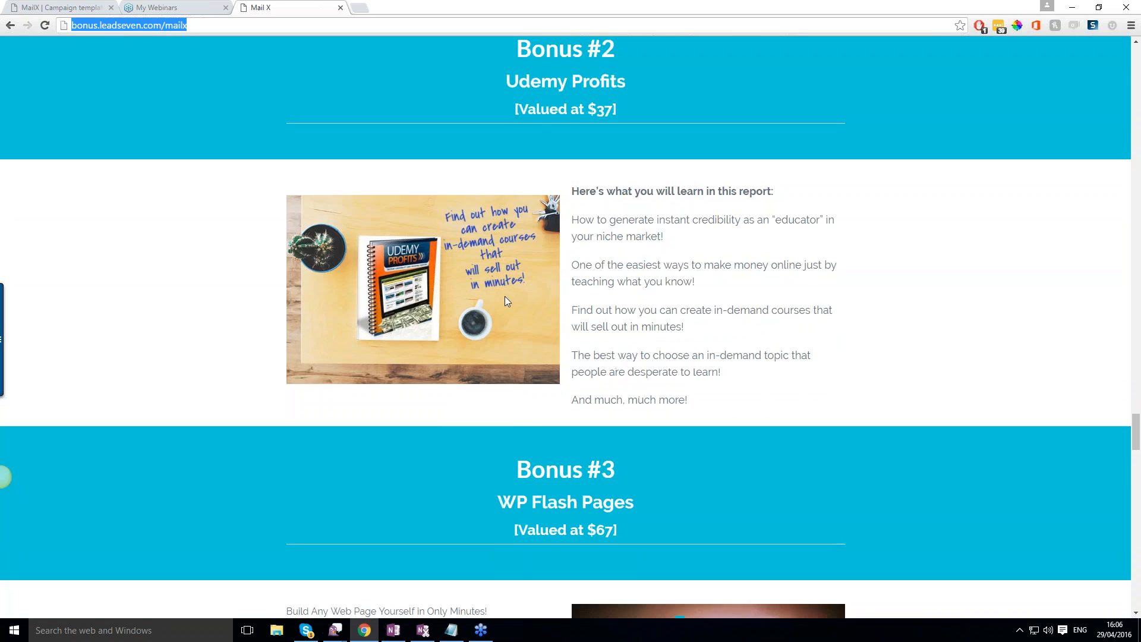
pyautogui.scroll(-4, 505, 298)
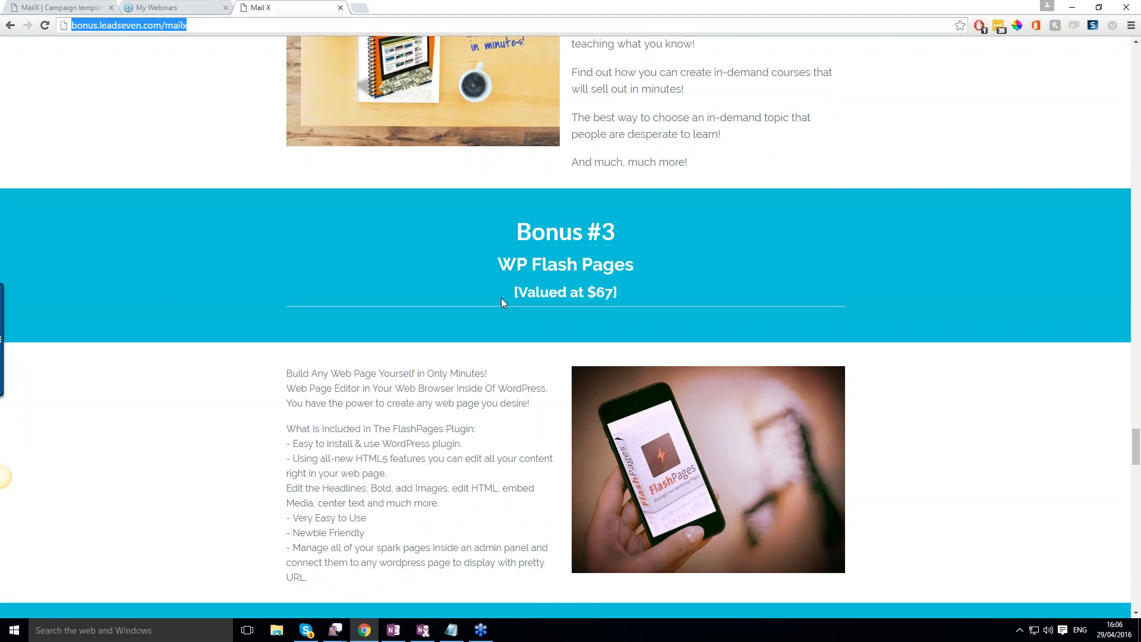
pyautogui.scroll(-1, 503, 300)
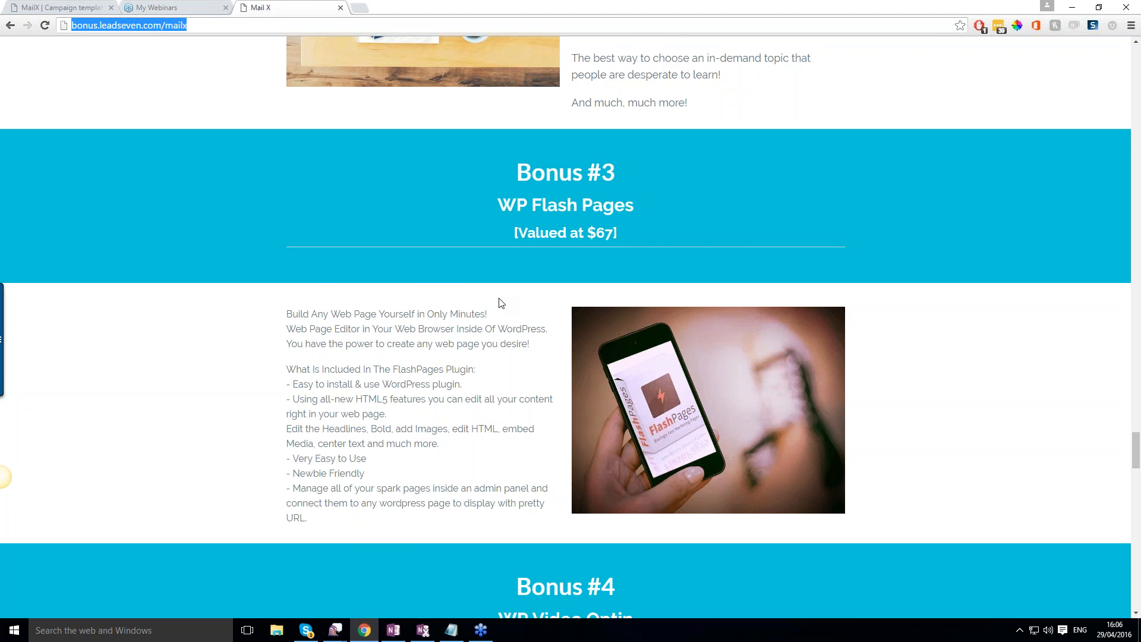
pyautogui.scroll(-3, 499, 303)
pyautogui.scroll(-5, 499, 303)
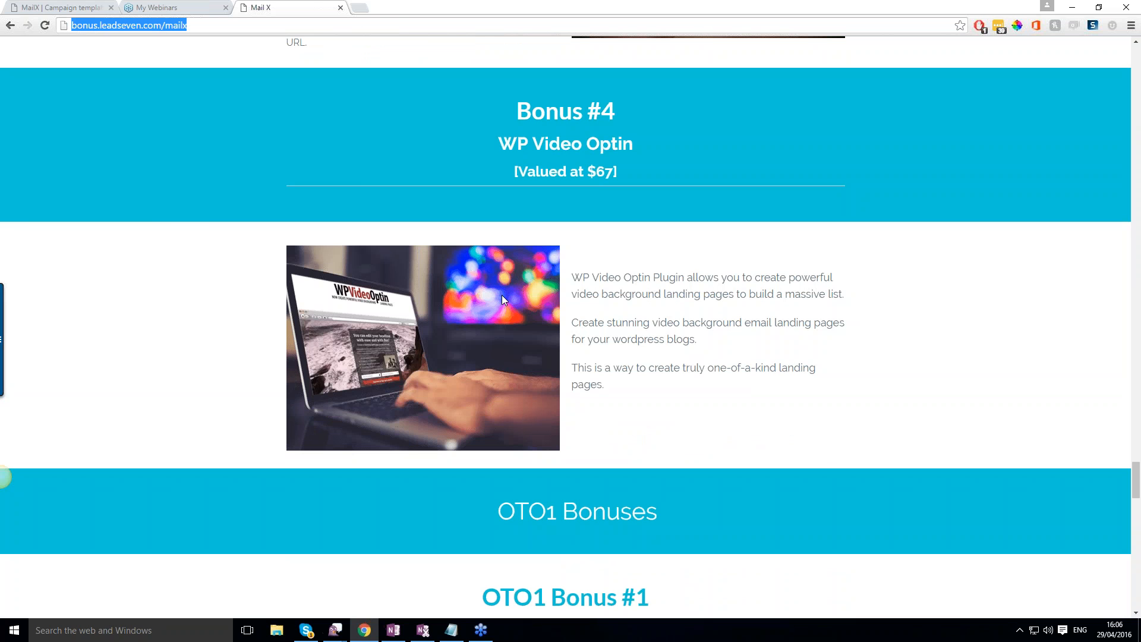
# Examine OTO1 Bonuses #1 to #3: WP LinkTweet, WP Scarcity Lock and WP BlogBook.
pyautogui.scroll(-7, 501, 294)
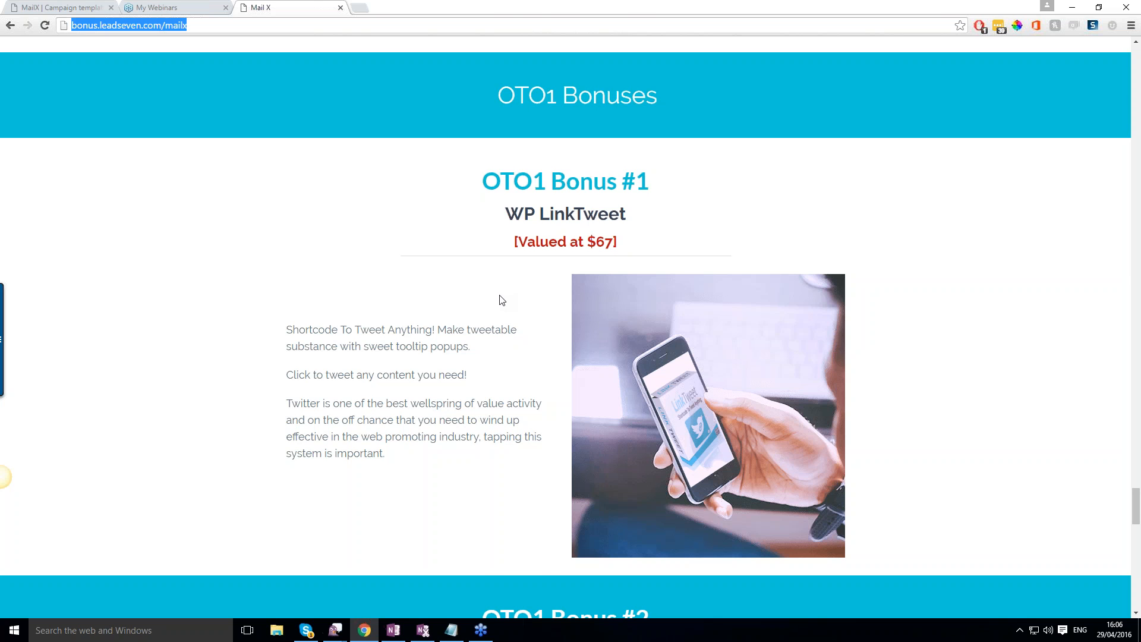
pyautogui.scroll(-3, 500, 294)
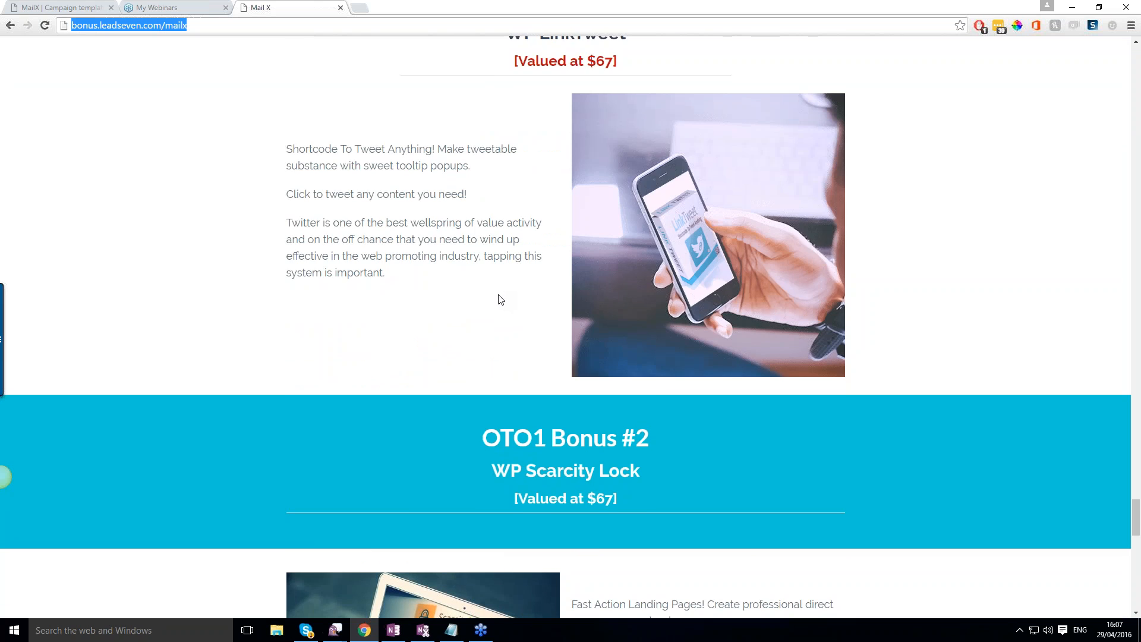
pyautogui.scroll(-5, 500, 299)
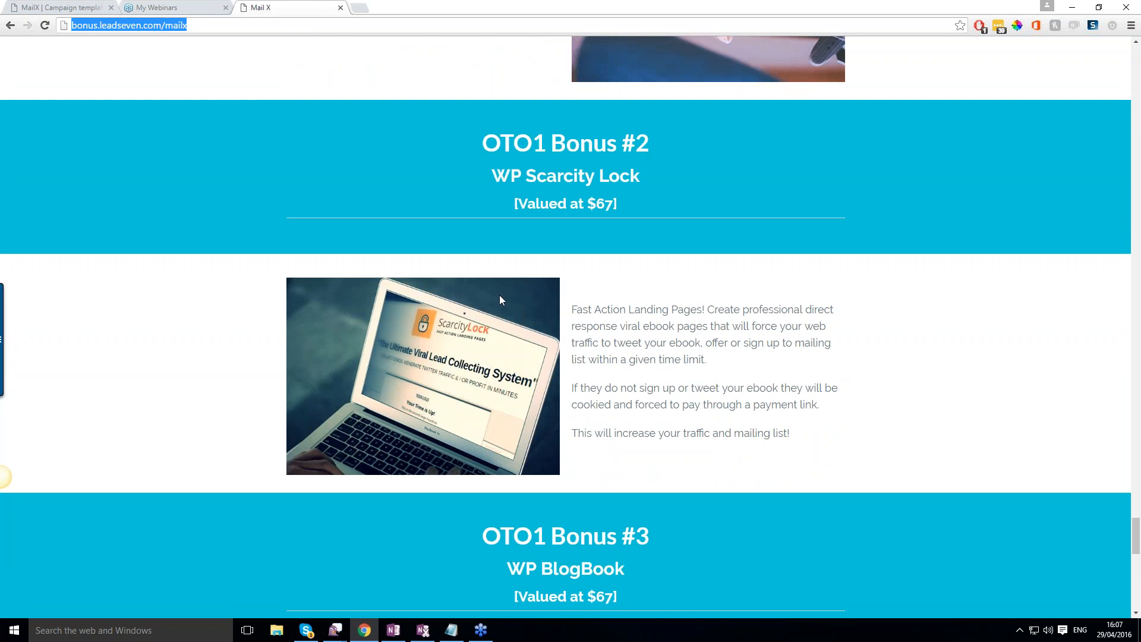
pyautogui.scroll(-1, 499, 299)
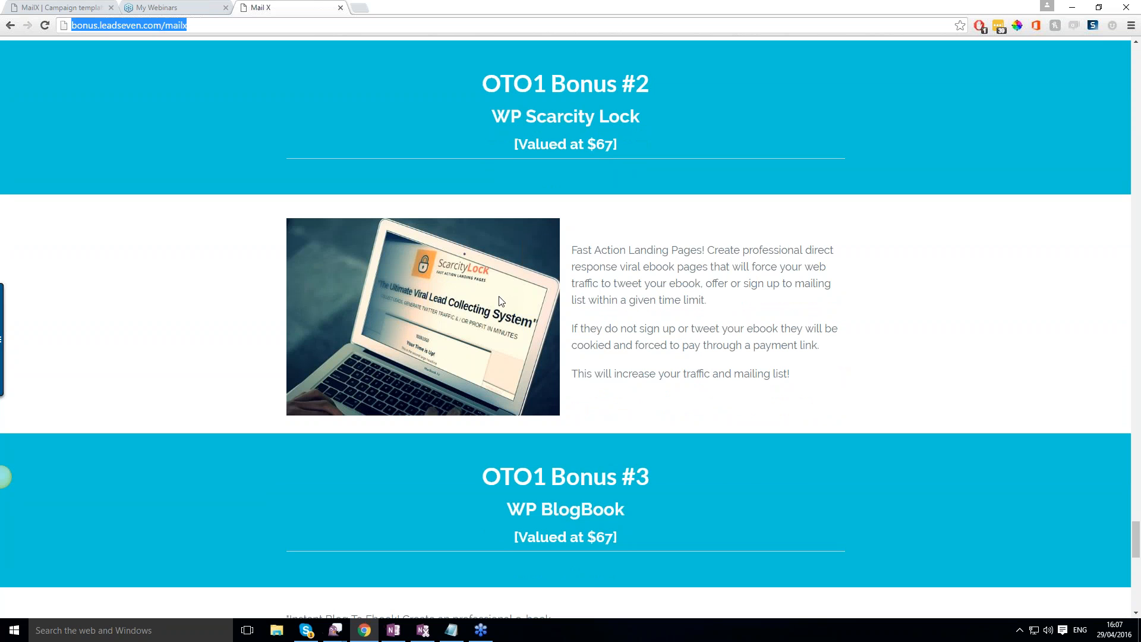
pyautogui.scroll(-5, 501, 301)
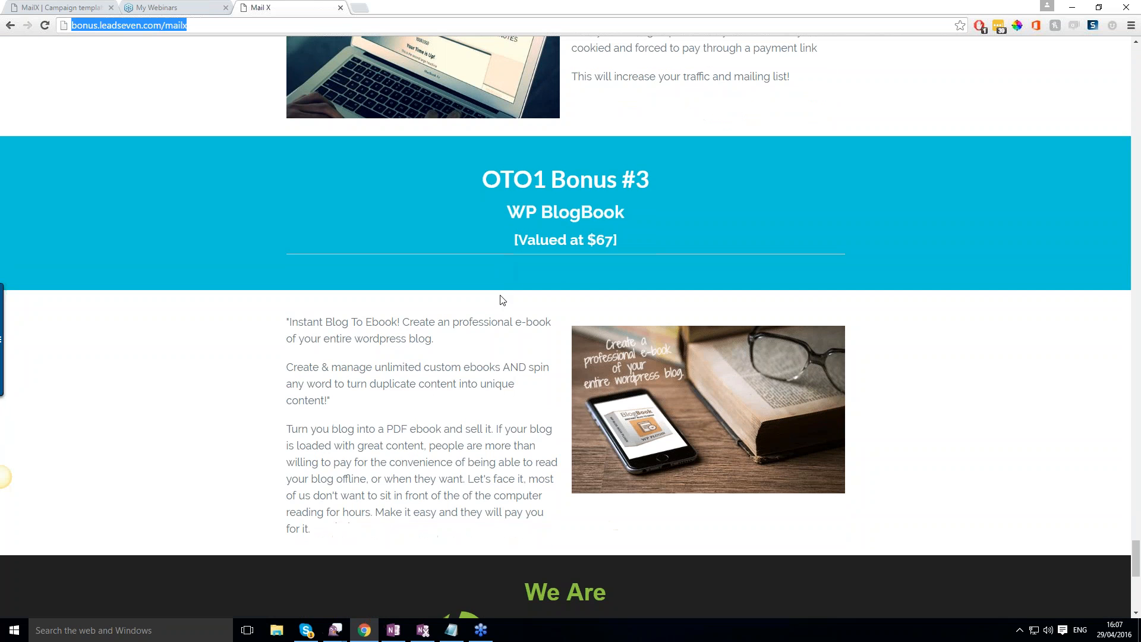
pyautogui.scroll(-2, 503, 299)
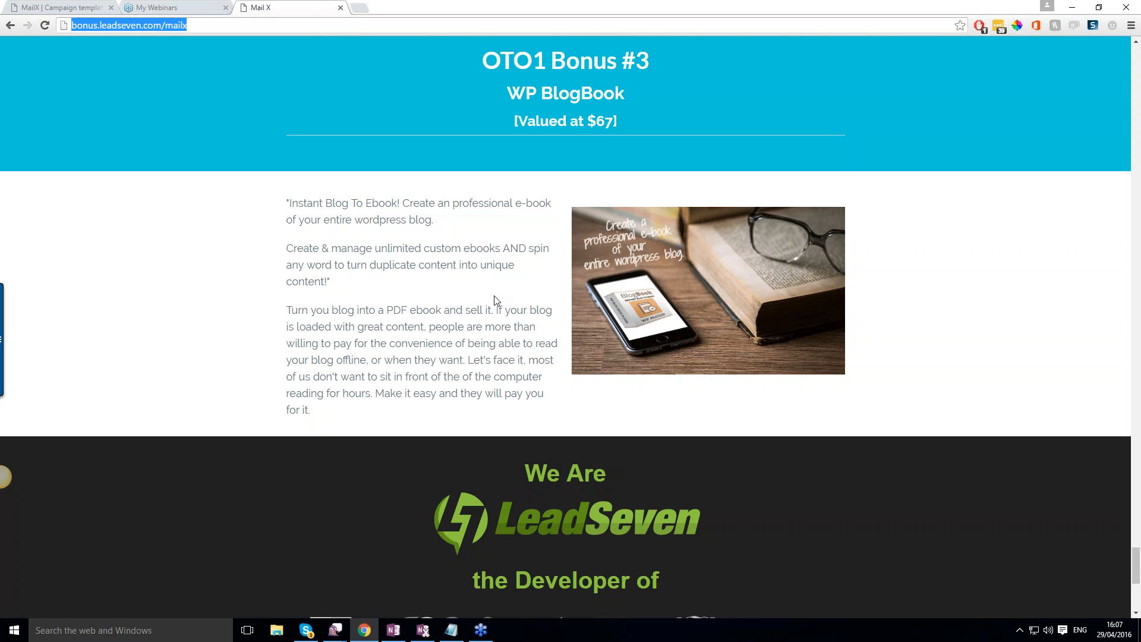
pyautogui.scroll(-2, 496, 299)
pyautogui.scroll(5, 468, 288)
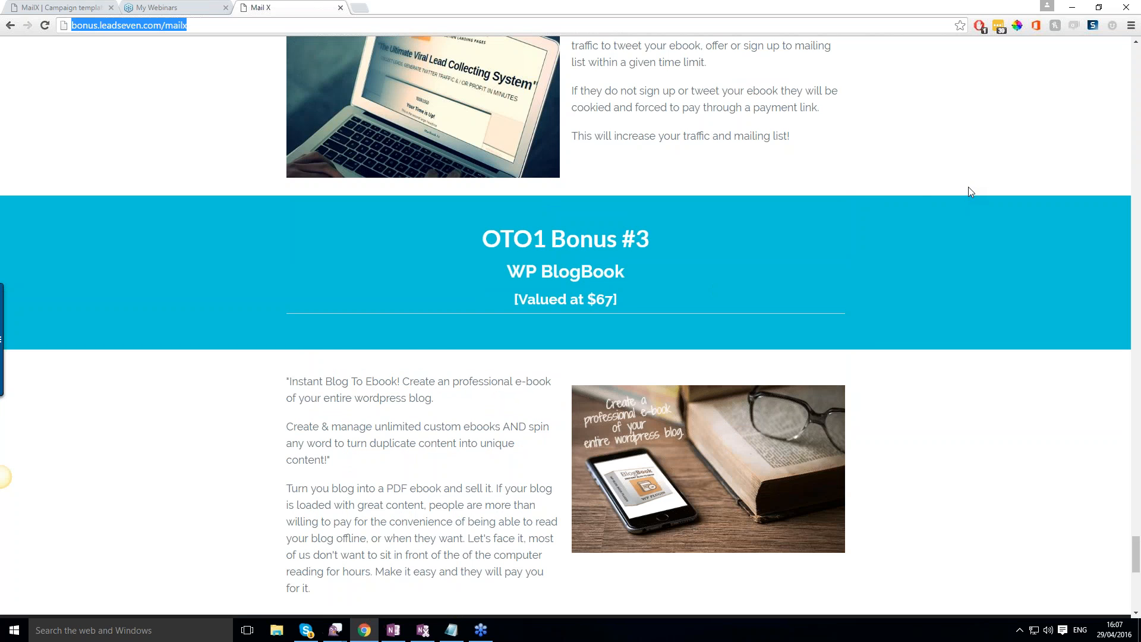
pyautogui.click(783, 223)
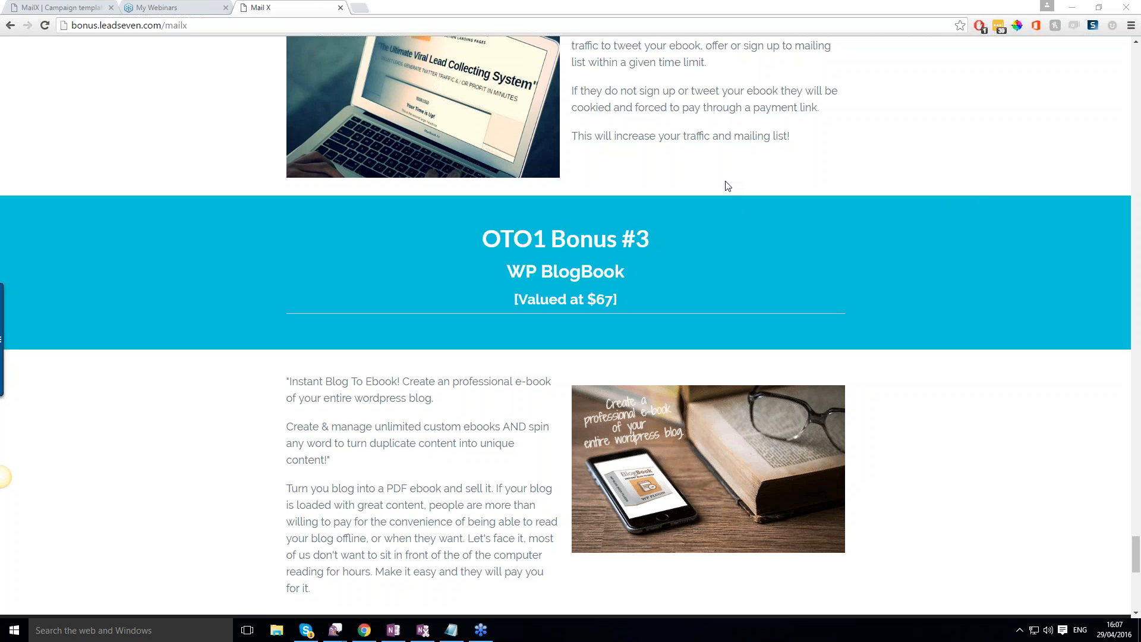